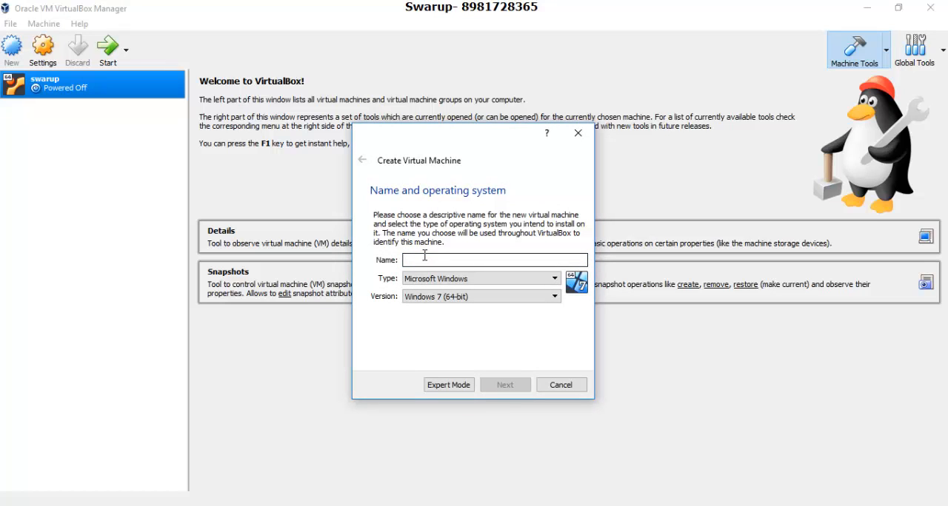
Name the new virtual machine hadoop and set its operating system to Linux, Ubuntu (64-bit).
type("hadoop")
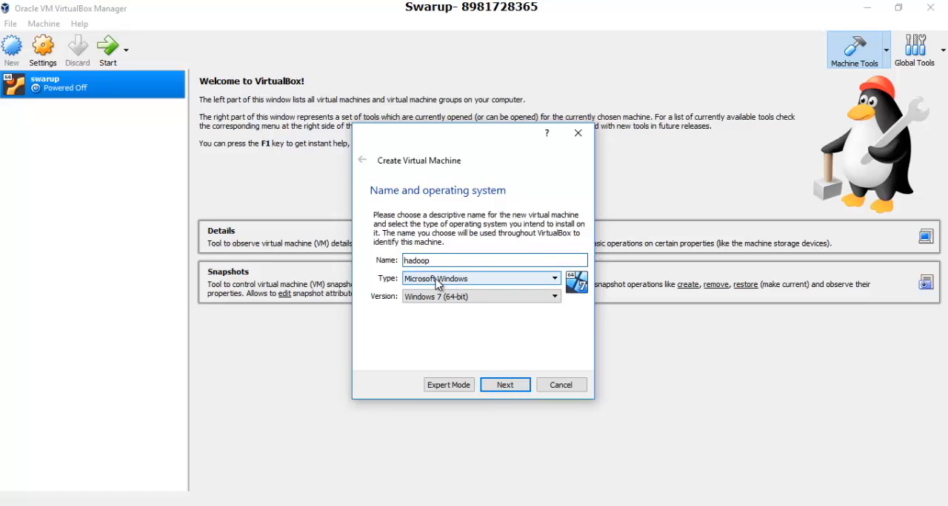
left_click(437, 282)
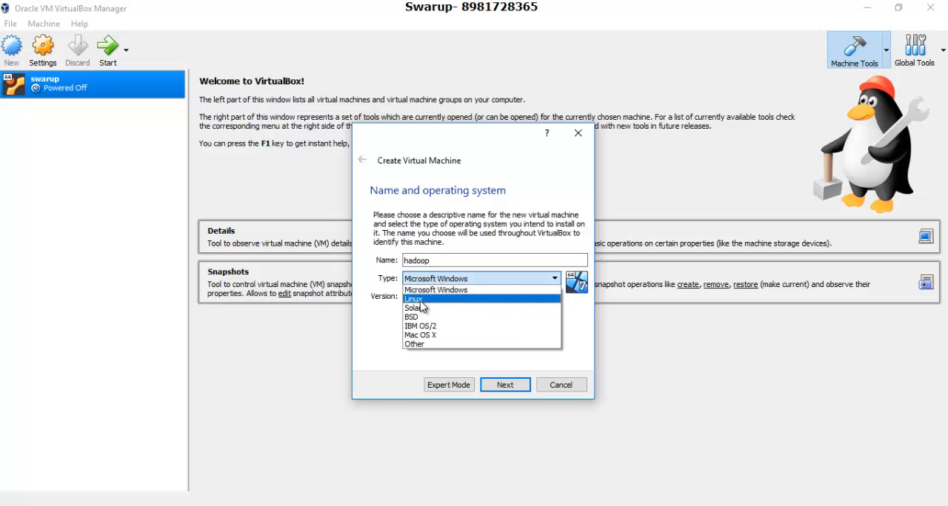
left_click(418, 300)
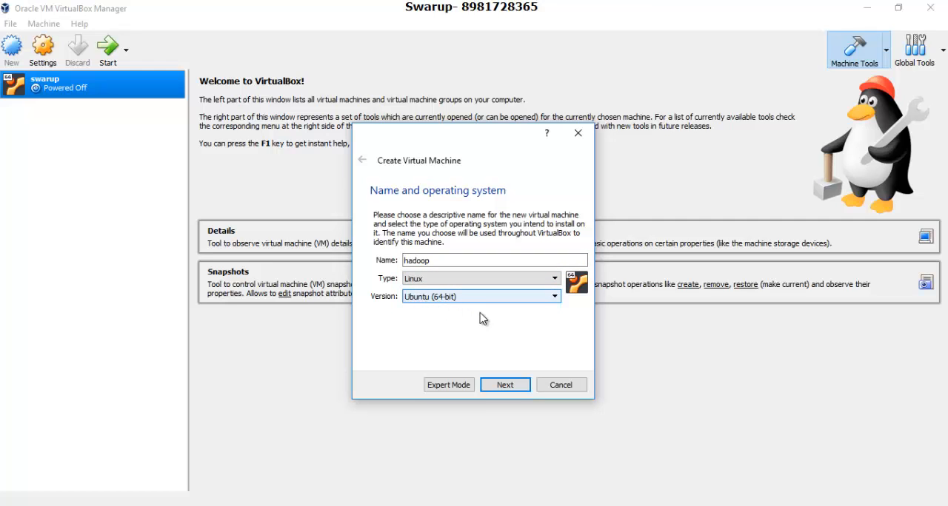
left_click(515, 386)
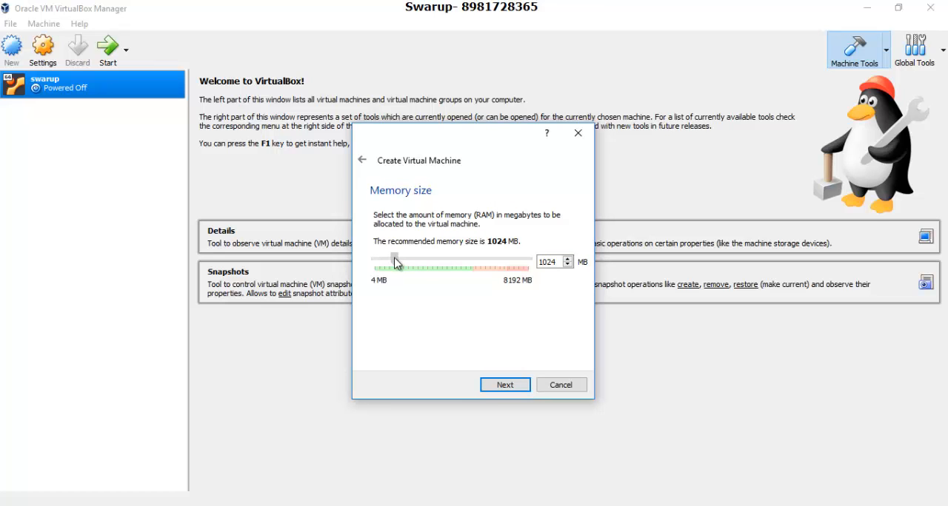
Allocate 4096 MB of memory to the new virtual machine.
left_click_drag(393, 259, 452, 264)
left_click(511, 388)
left_click(508, 386)
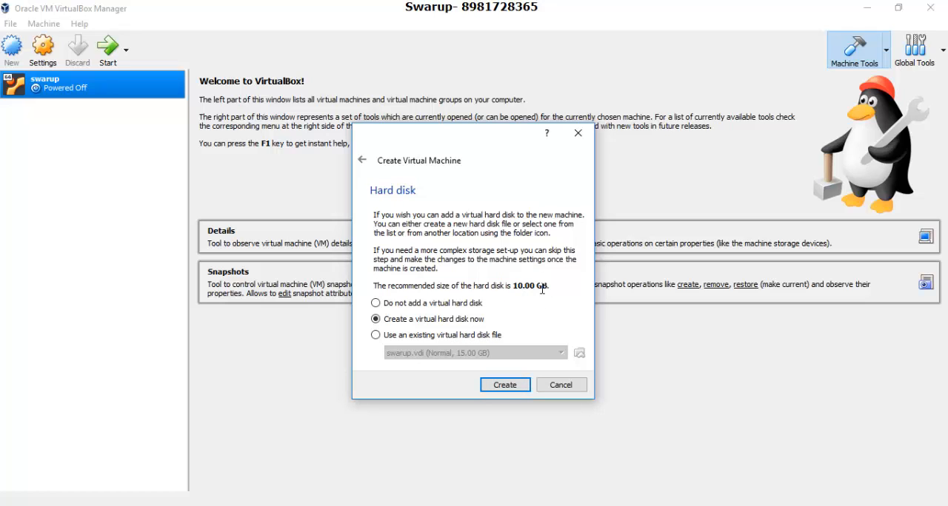
Create a dynamically allocated VDI virtual hard disk named hadoop with a size of 30 GB.
left_click(503, 385)
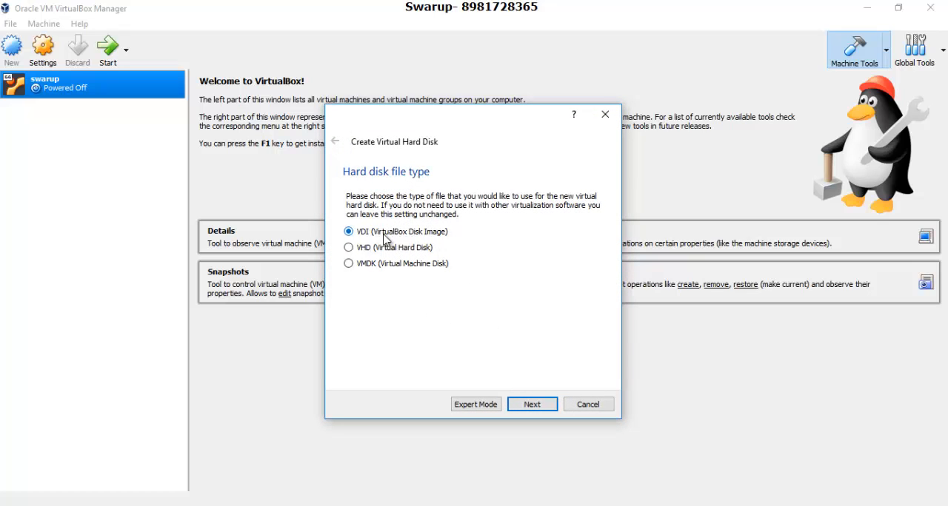
left_click(524, 407)
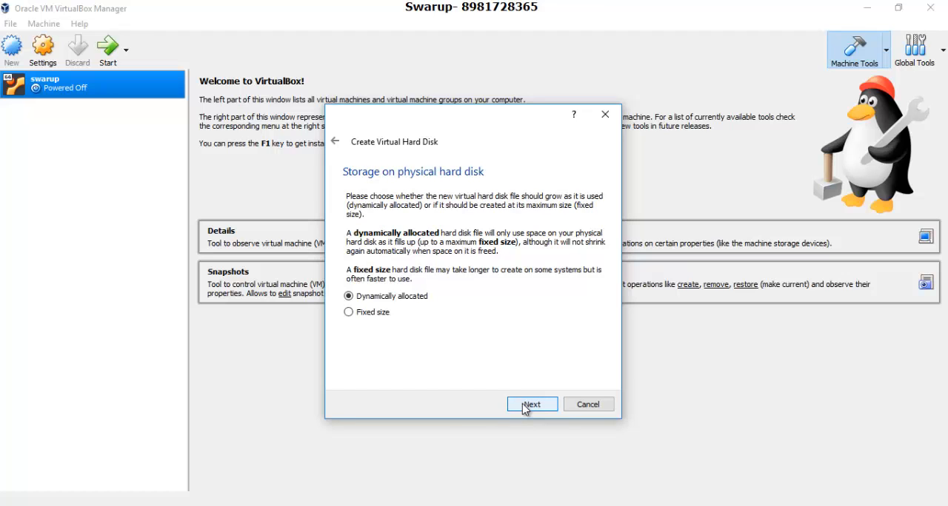
left_click(525, 407)
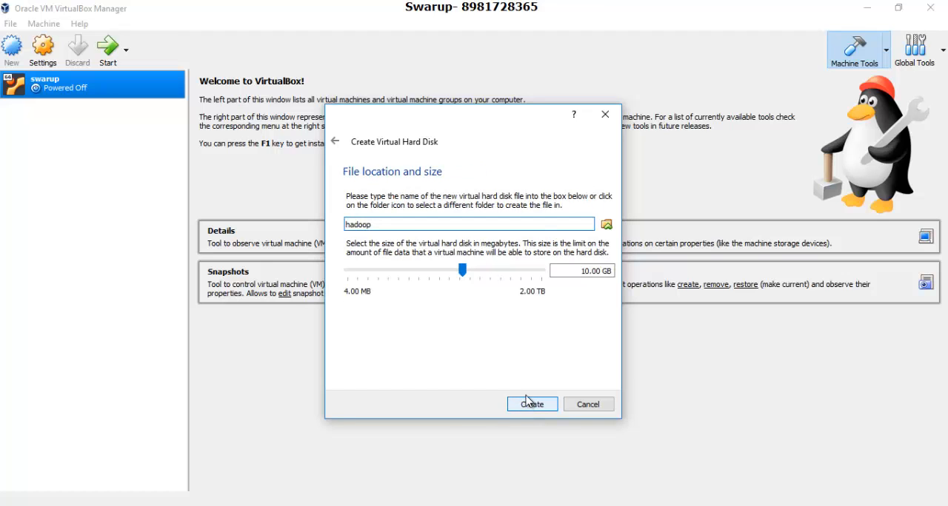
left_click(574, 272)
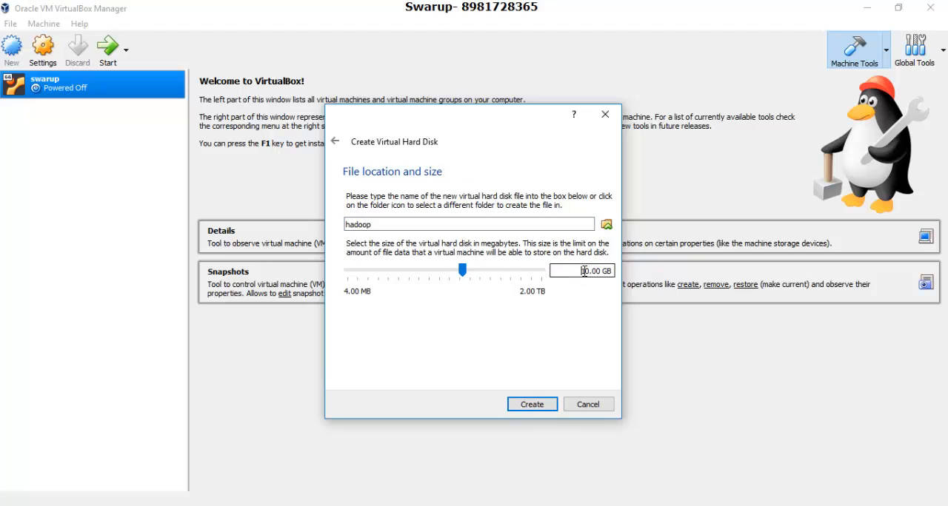
key("Delete")
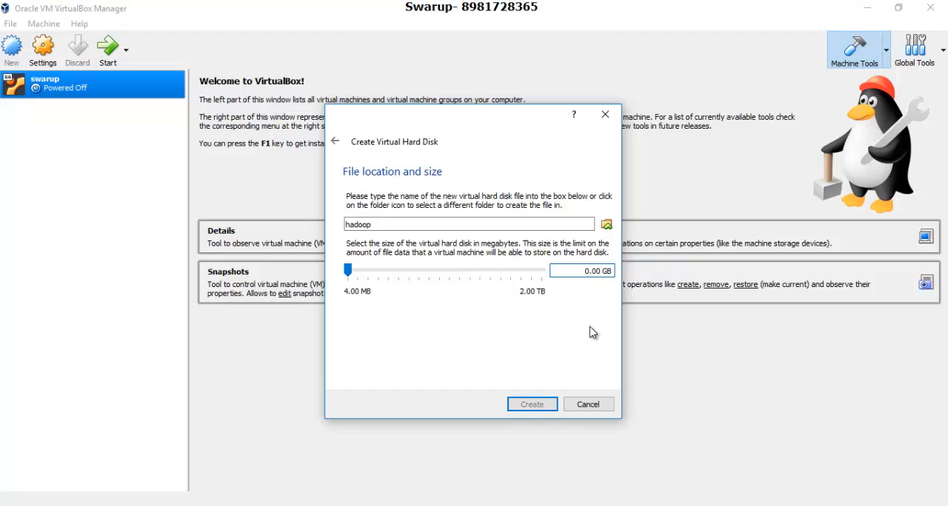
type("3")
left_click(548, 404)
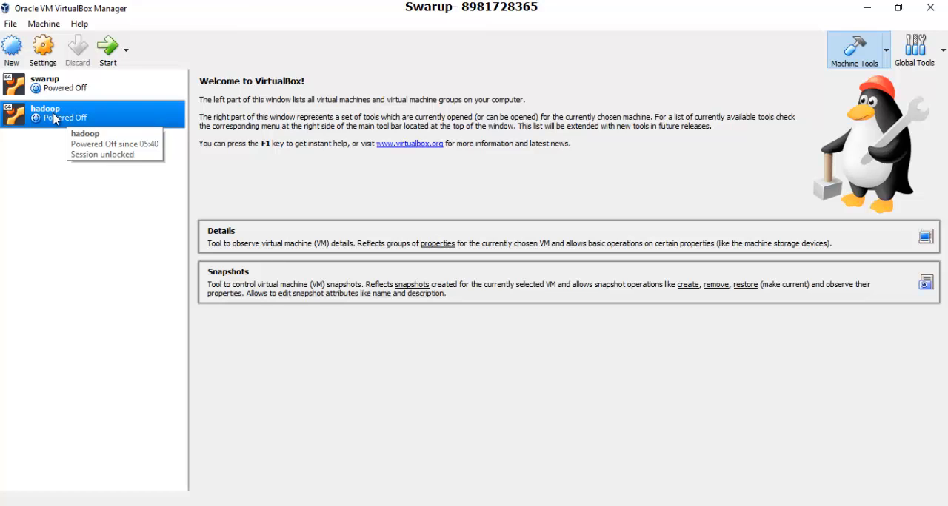
Start the hadoop virtual machine from the start-up disk ubuntu-16.04.1-desktop-amd64.iso.
double_click(55, 119)
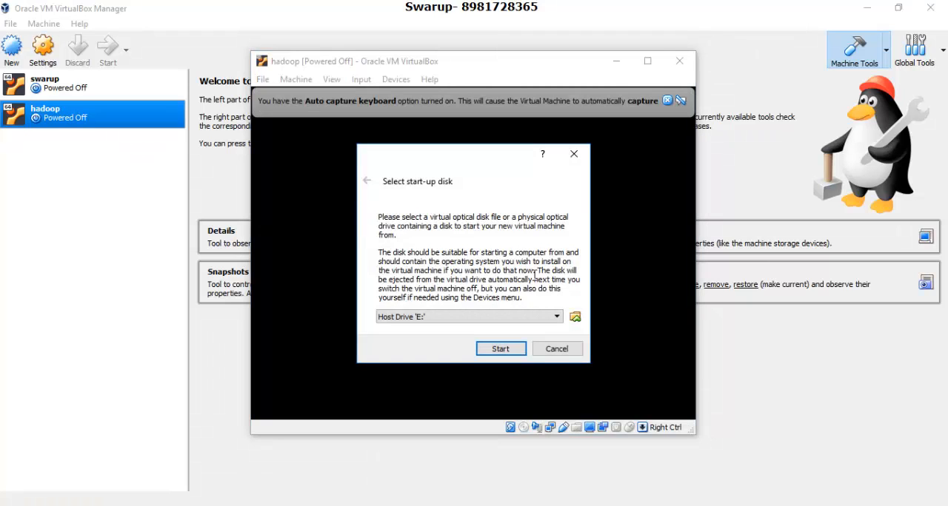
left_click(575, 319)
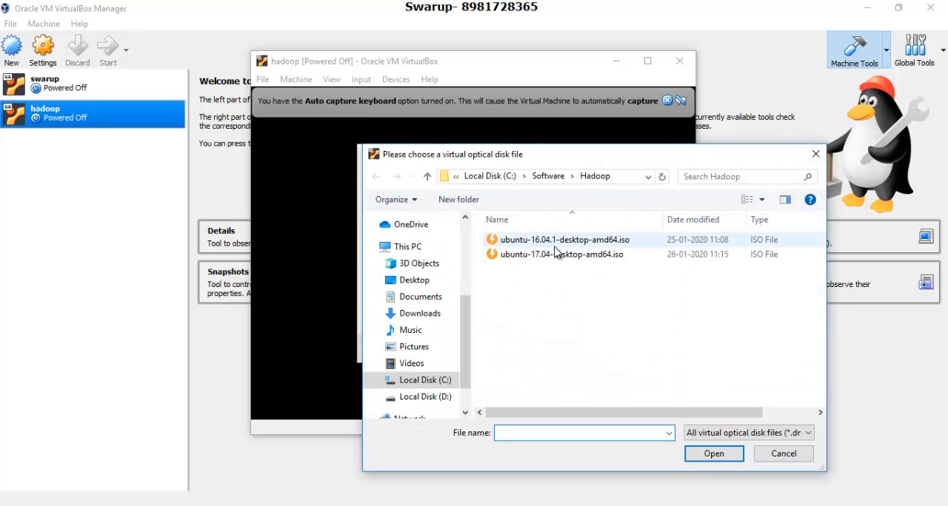
left_click(538, 241)
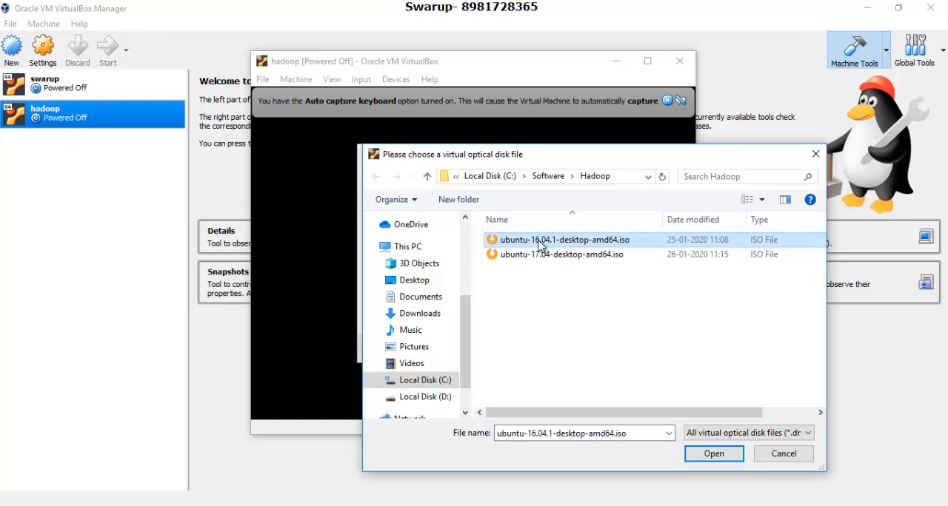
left_click(704, 458)
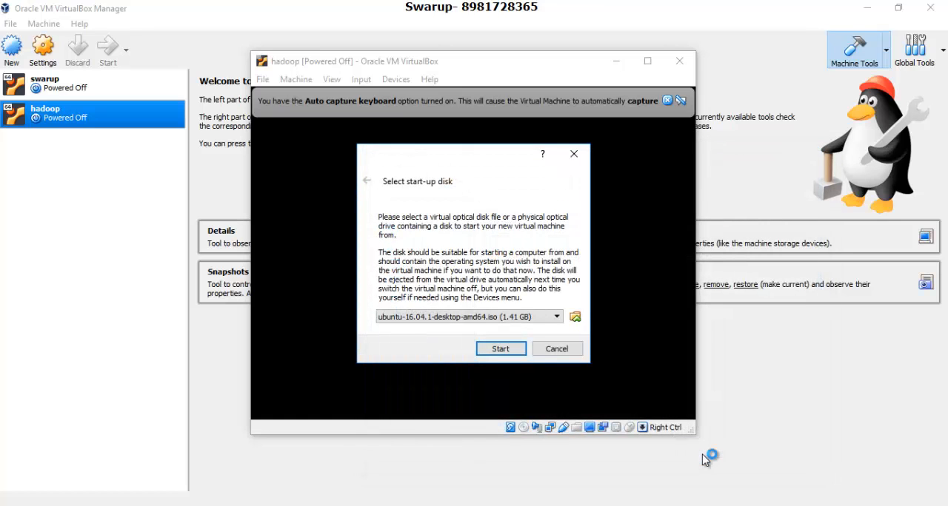
left_click(500, 349)
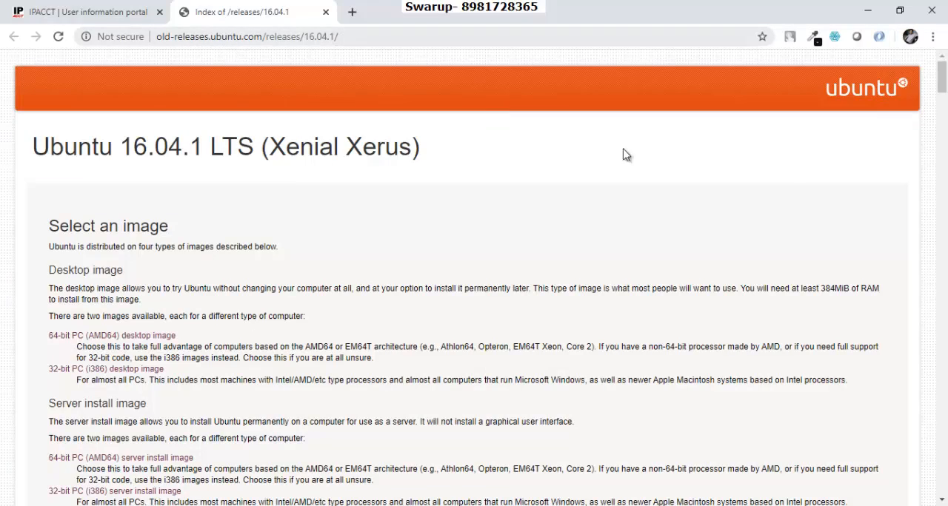
Look through the image files on the Ubuntu 16.04.1 release page in the browser and return to VirtualBox.
left_click_drag(941, 85, 940, 191)
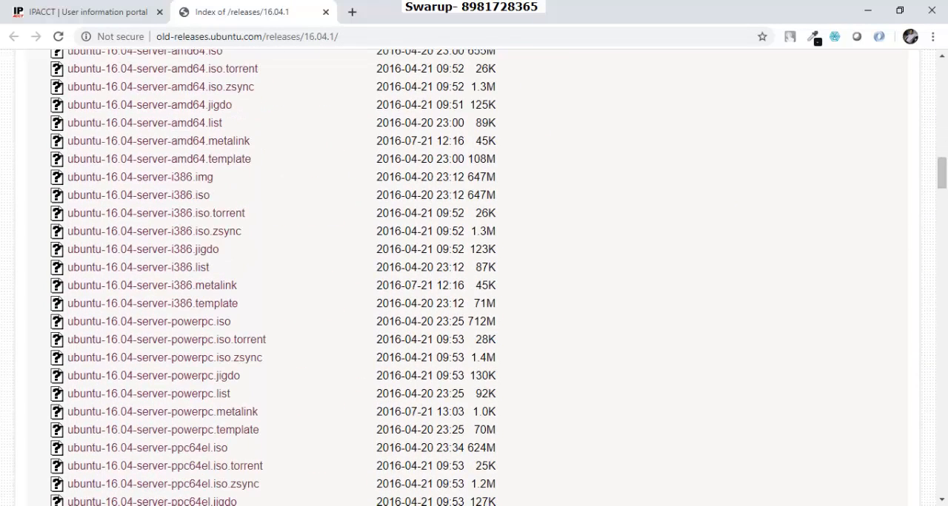
left_click(438, 505)
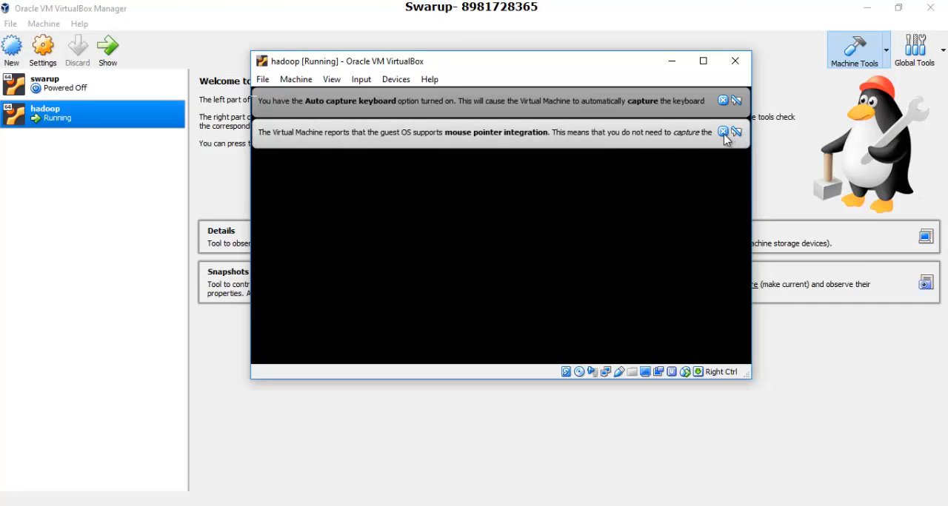
Dismiss the keyboard capture and mouse integration notices and maximize the hadoop virtual machine window.
left_click(724, 133)
left_click(723, 100)
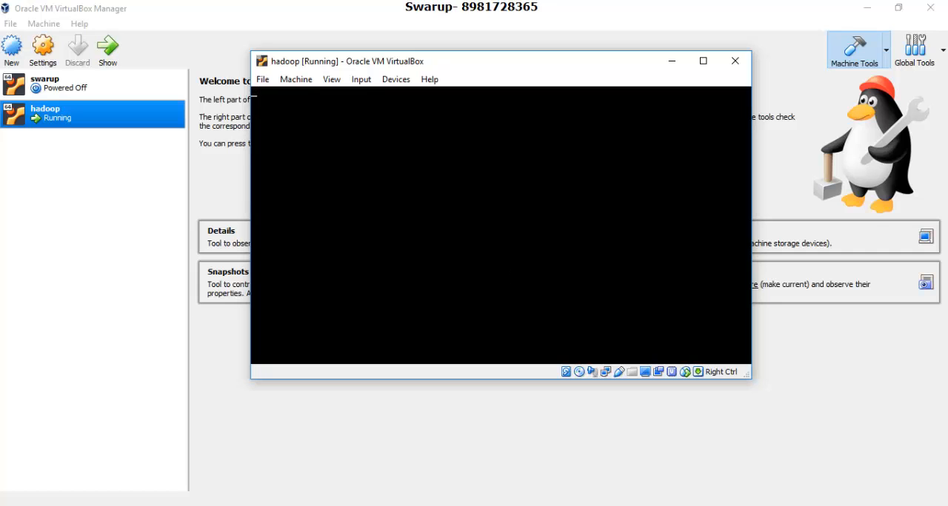
left_click_drag(531, 66, 509, 114)
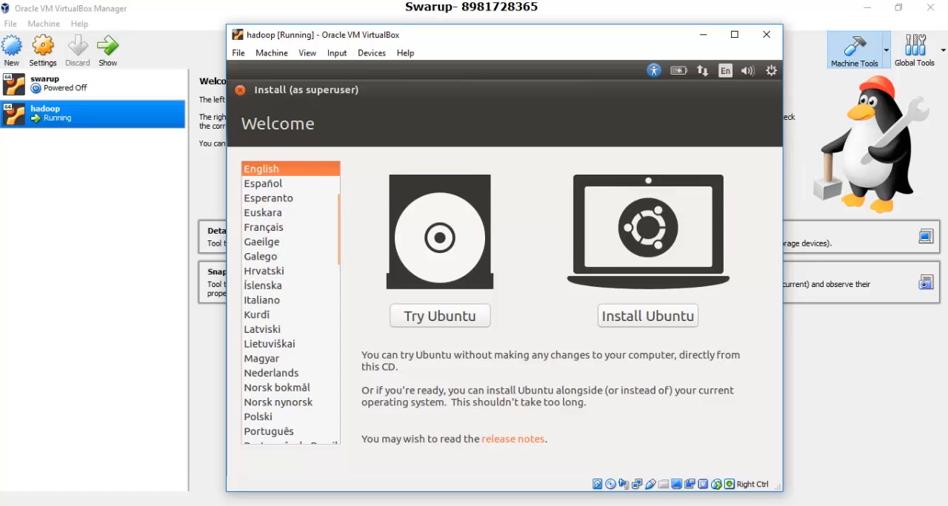
left_click(735, 35)
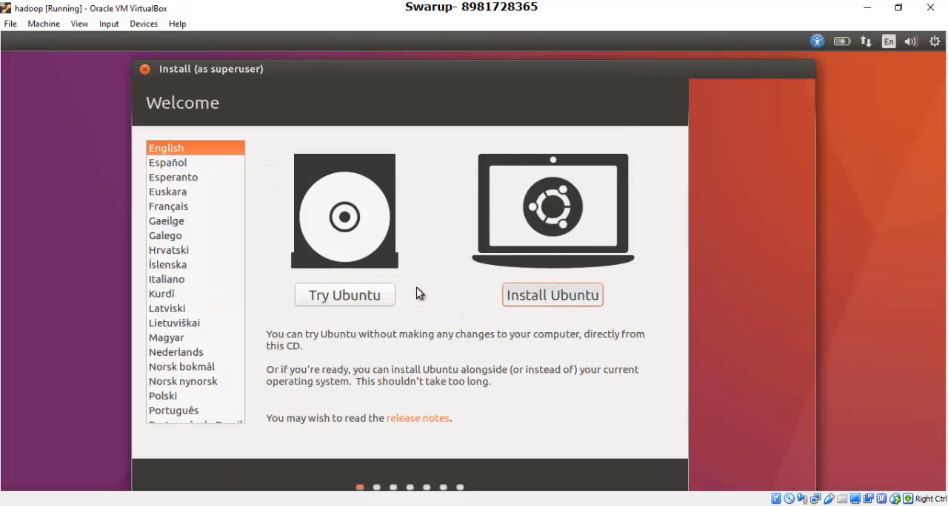
Begin installing Ubuntu without updates or third-party software, erasing the disk and using LVM, and write the changes to disk.
left_click(416, 293)
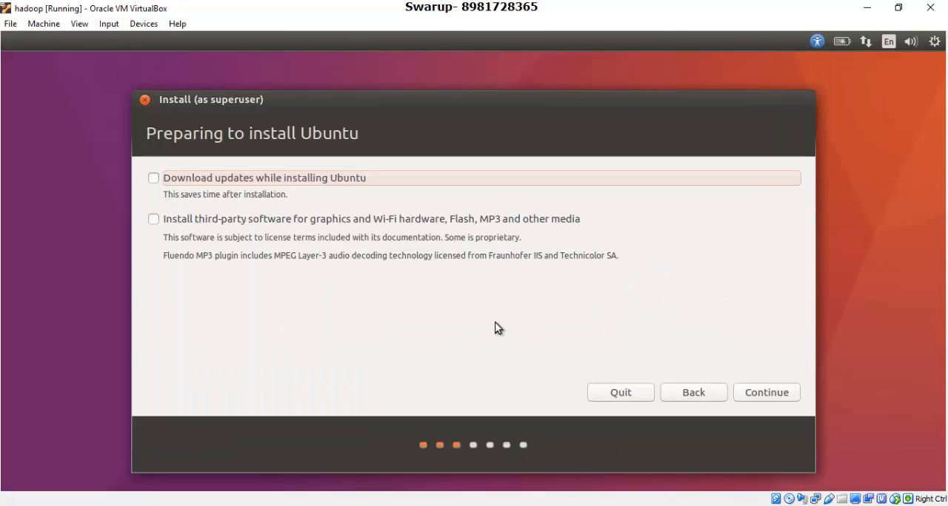
left_click(764, 393)
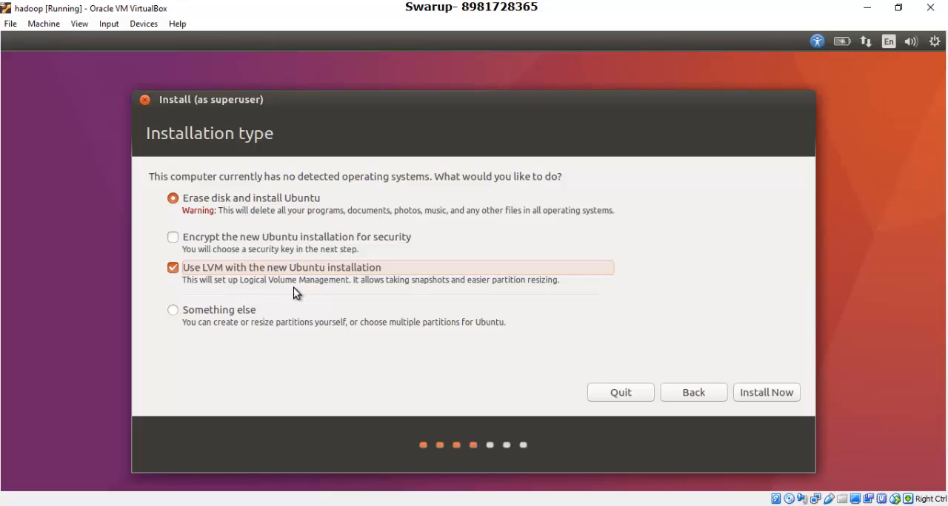
left_click(769, 396)
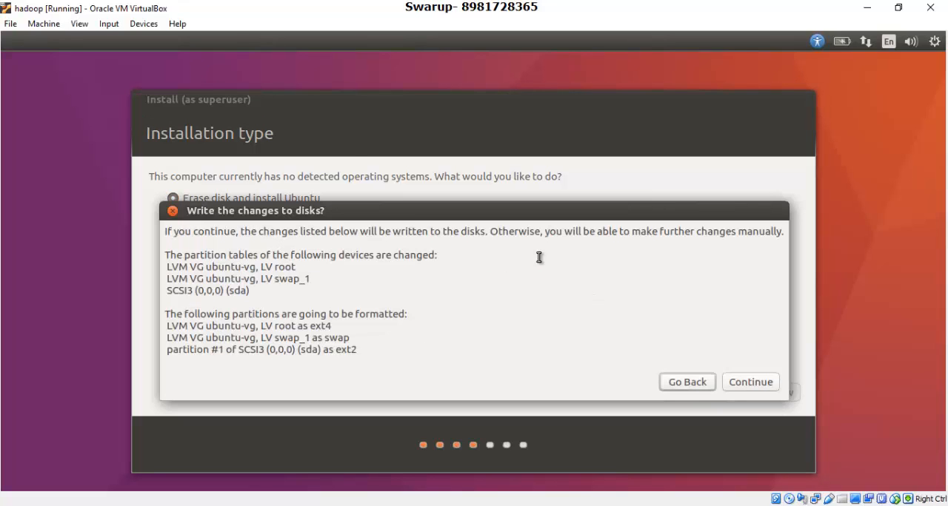
left_click(762, 382)
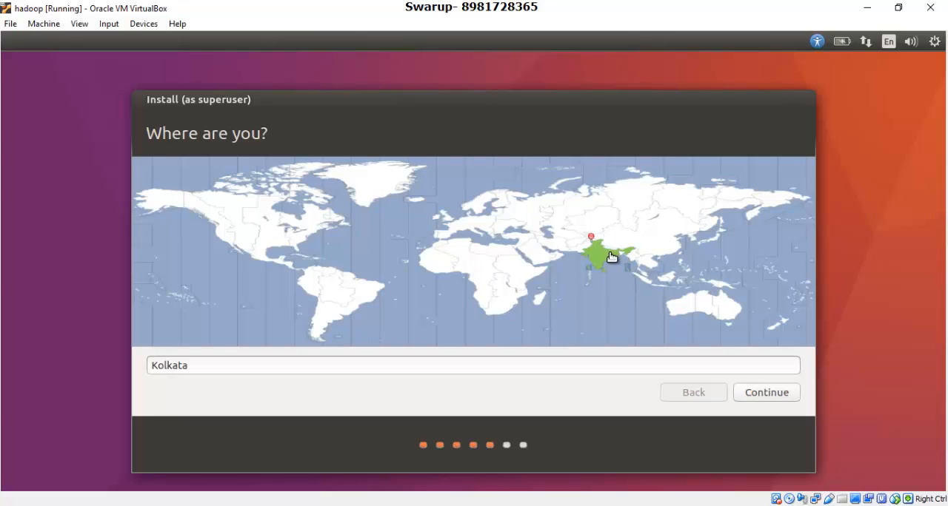
Accept Kolkata as the location and English (US) as the keyboard layout.
left_click(756, 395)
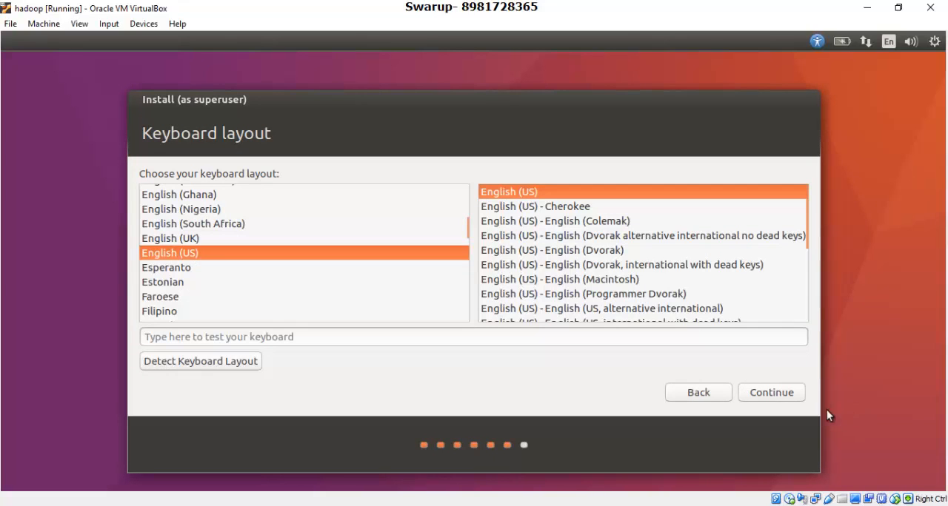
left_click(778, 392)
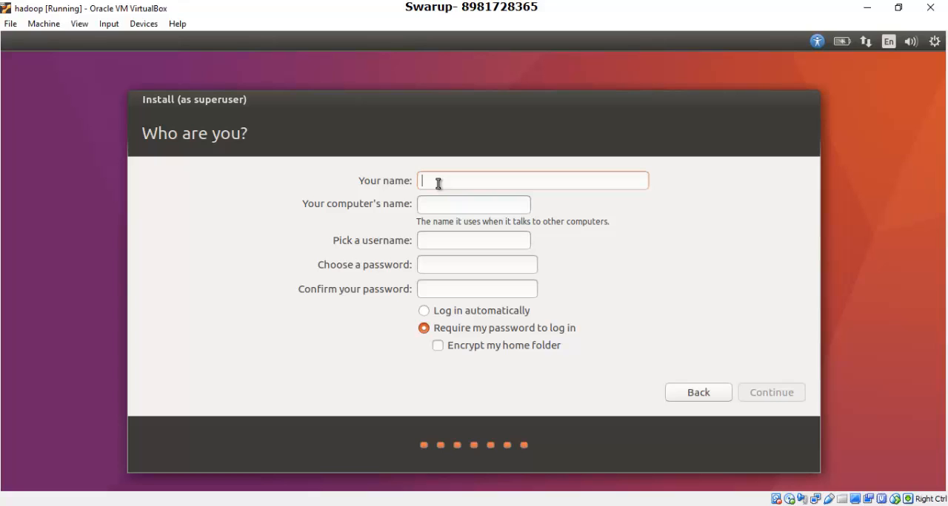
Enter the account holder's name and replace the VirtualBox suffix of the computer's name with vm.
type("swar")
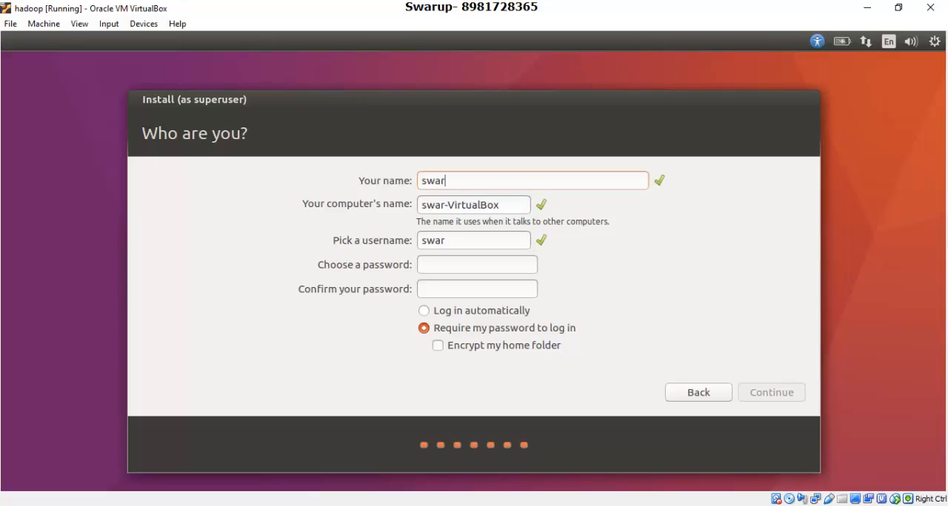
type("up")
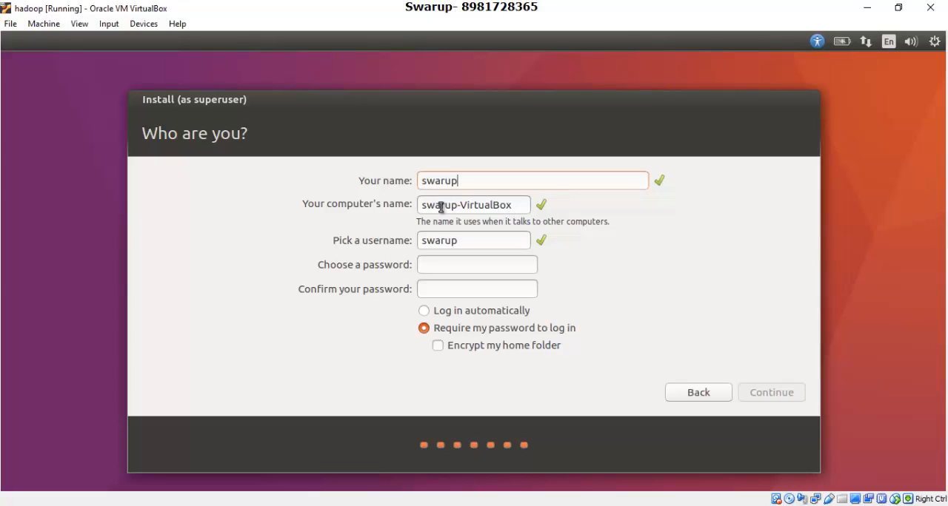
left_click_drag(461, 206, 513, 206)
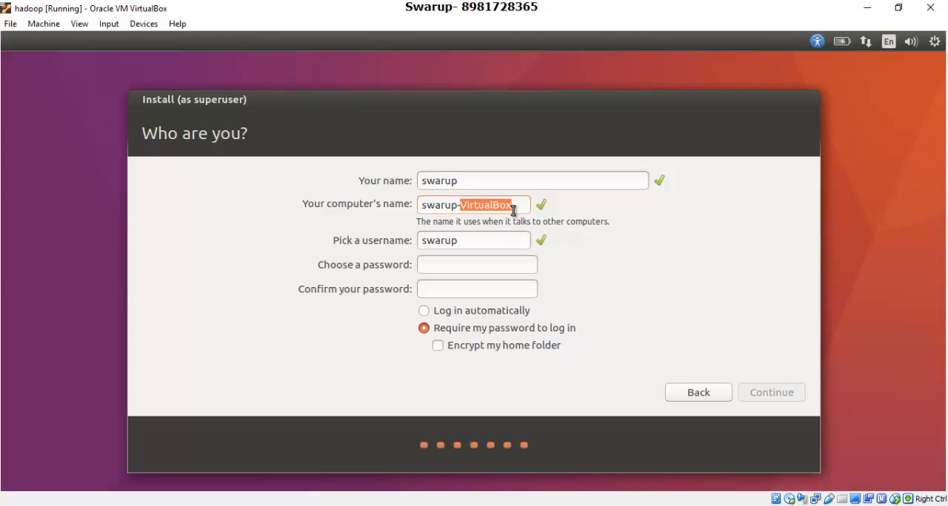
type("vm")
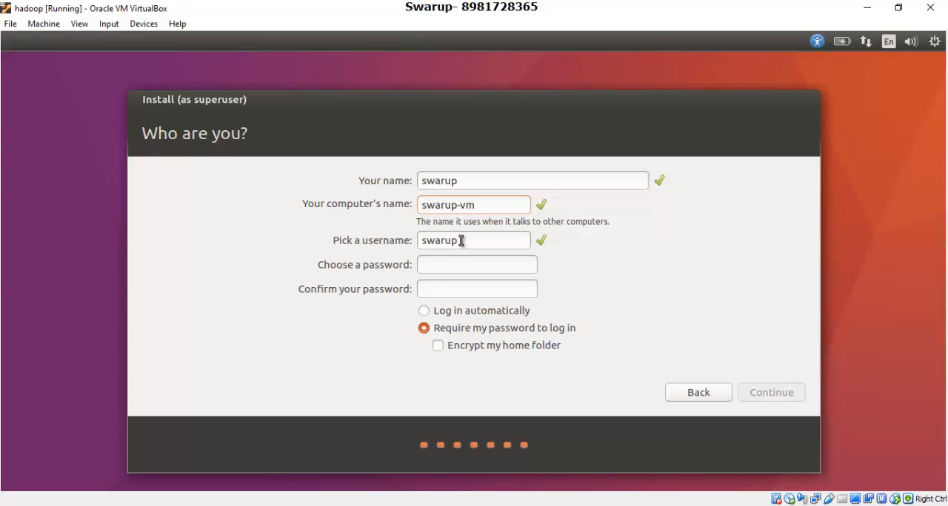
Enter and confirm the account password, keep the password required at login, and continue the installation.
left_click(445, 264)
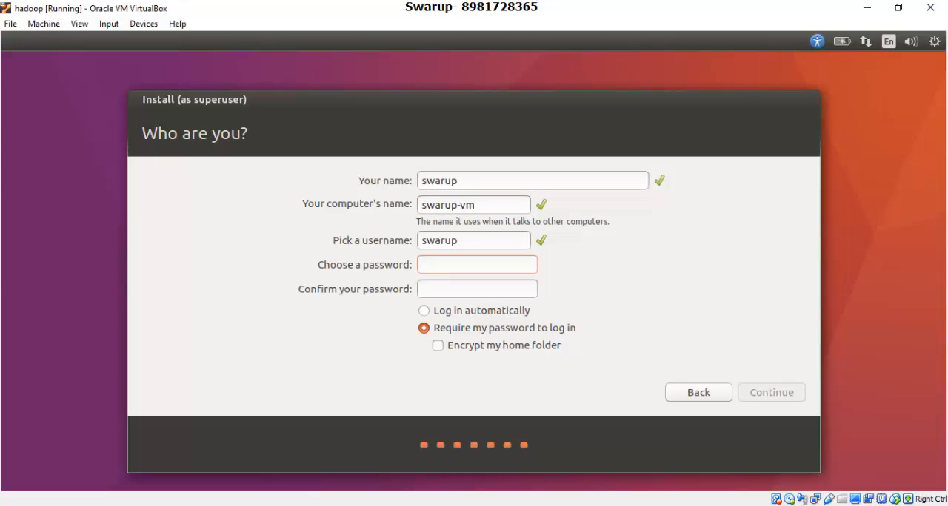
type("*******")
key("Tab")
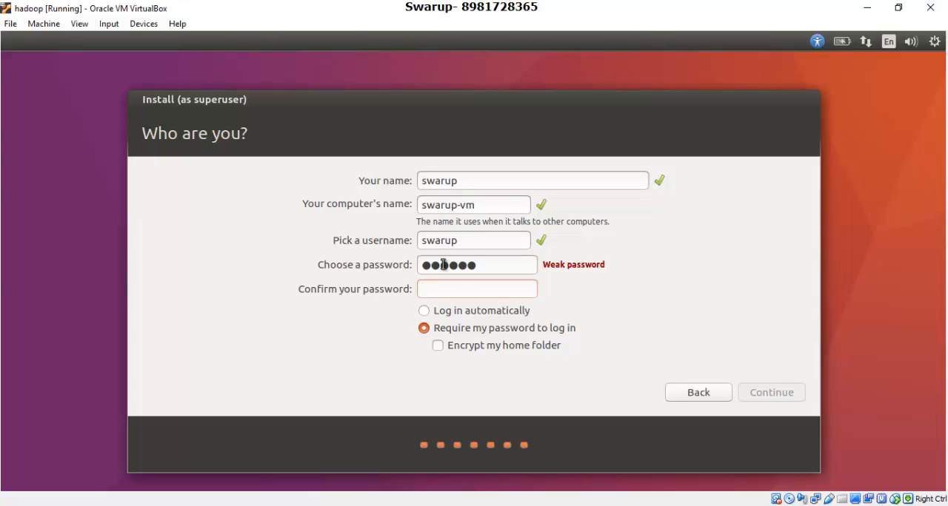
type("*******")
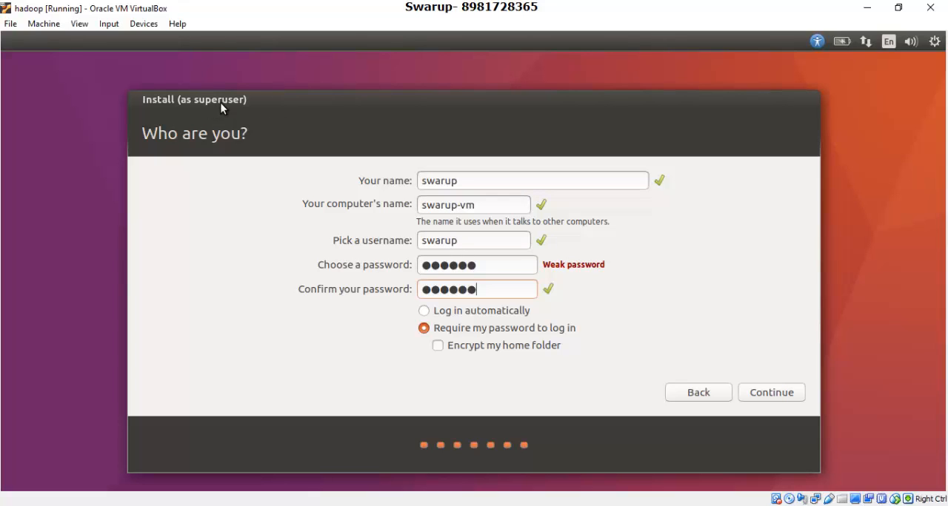
left_click(771, 394)
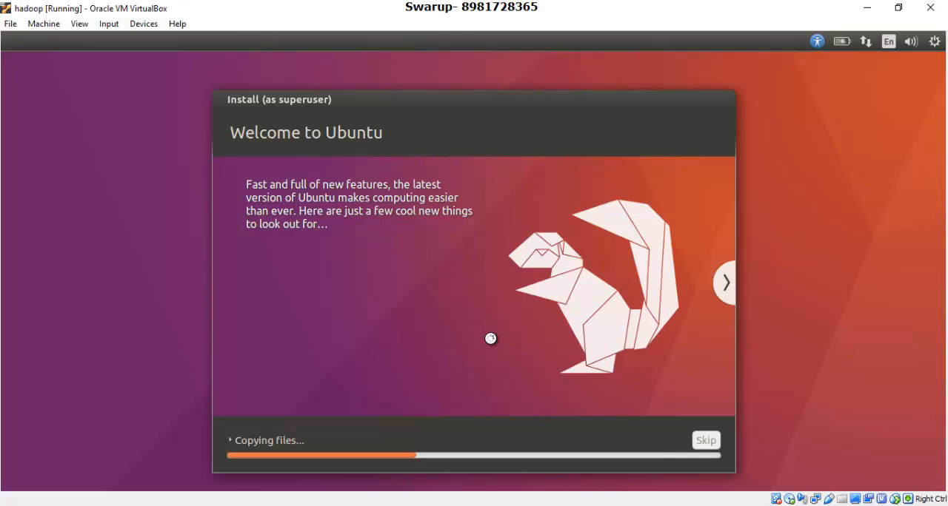
left_click(493, 505)
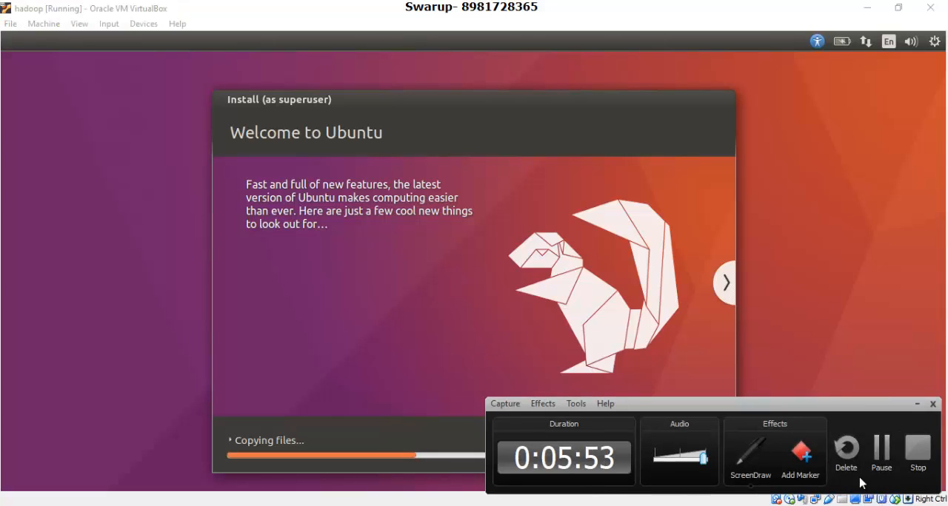
left_click(880, 453)
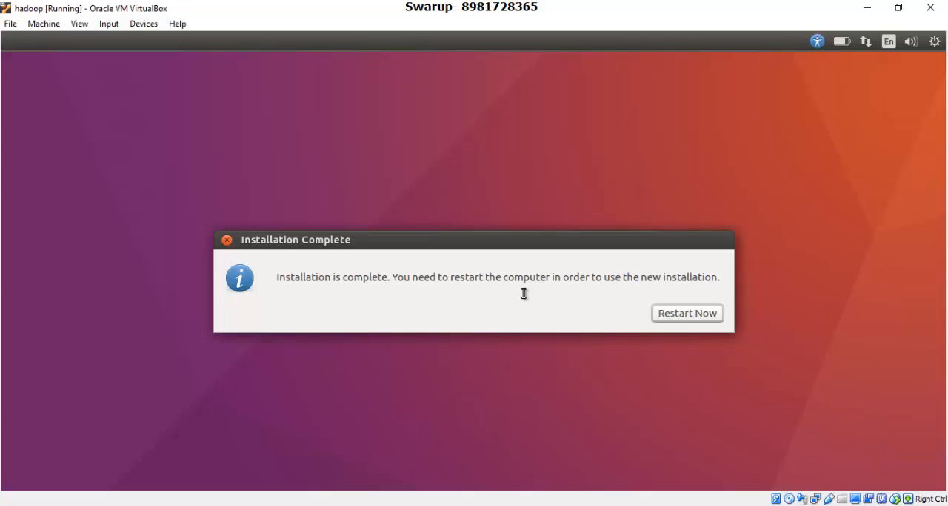
Restart the virtual machine into the new installation, continue past the installation-medium prompt, and dismiss the pointer integration notice.
left_click(670, 314)
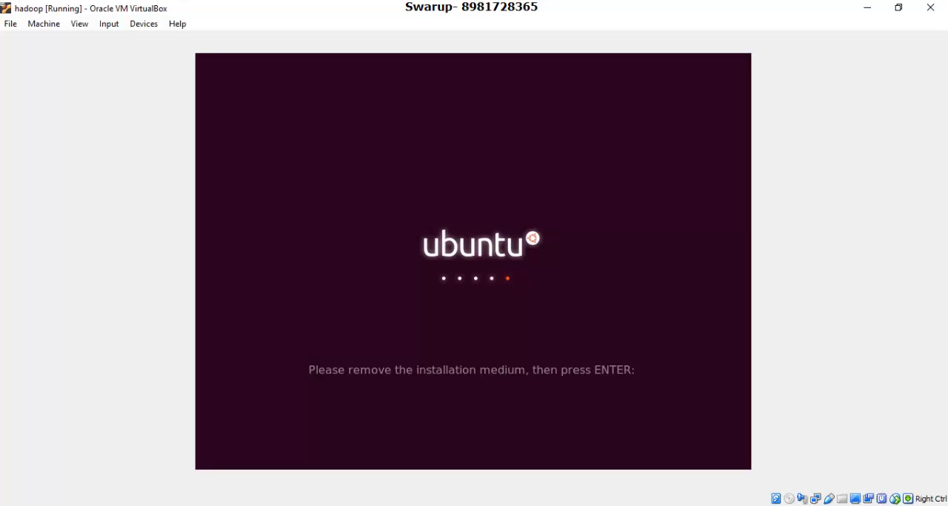
key("Return")
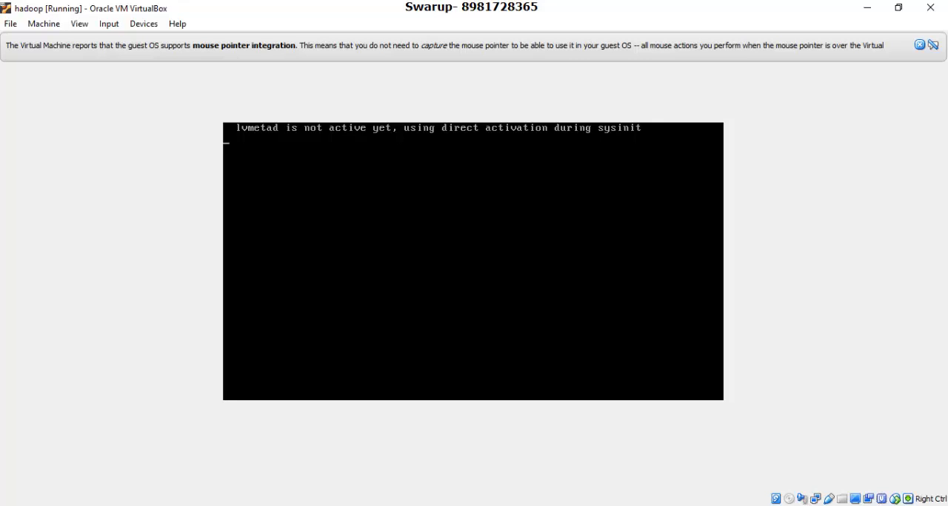
left_click(920, 47)
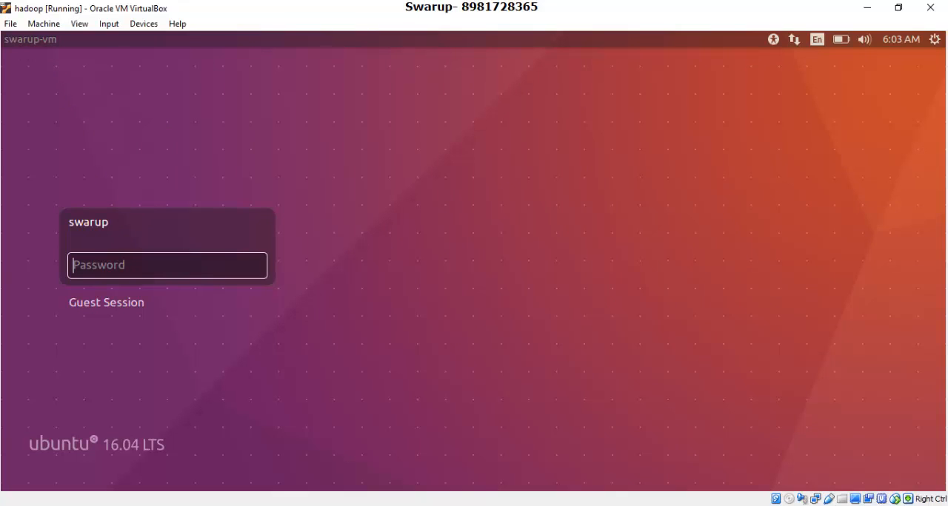
Log in to the Ubuntu desktop by entering the account password.
type("•••••")
key("Return")
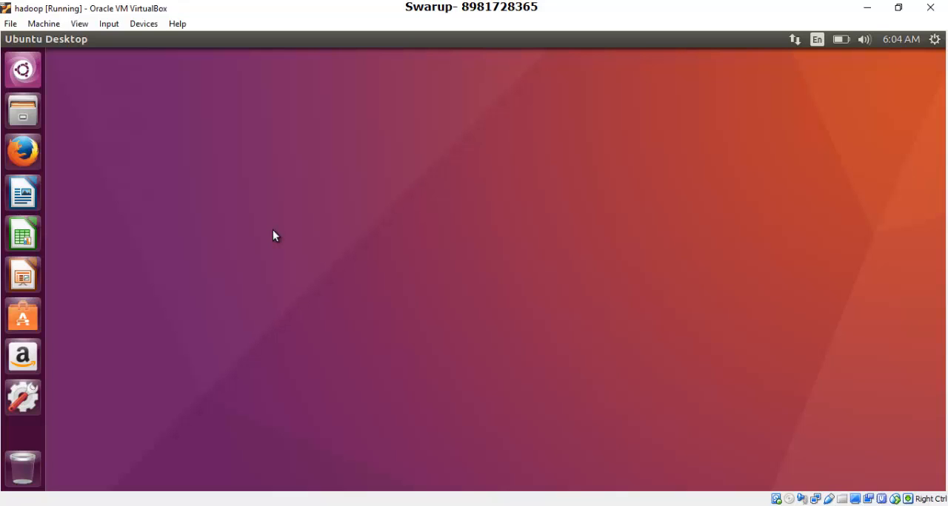
Open a terminal, highlight the user and computer names in its prompt, and print the working directory with pwd.
key("ctrl+alt+t")
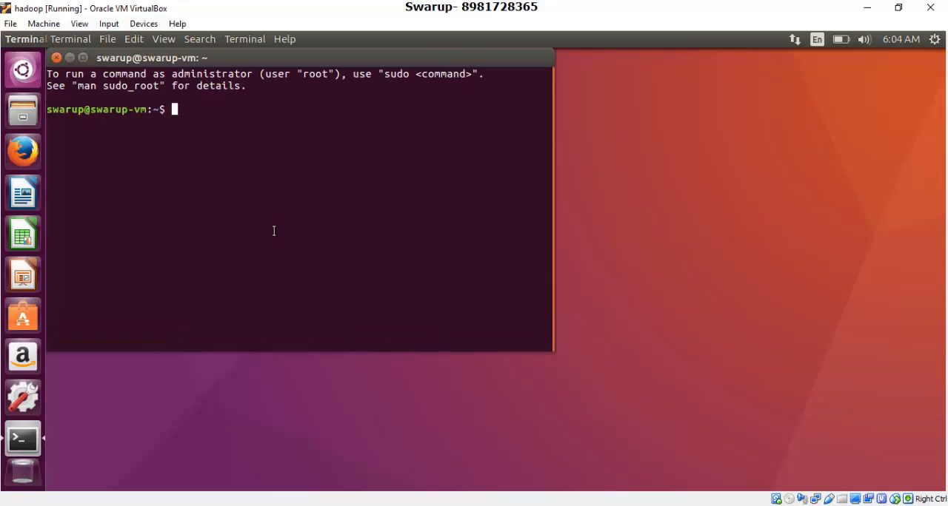
left_click_drag(347, 63, 545, 156)
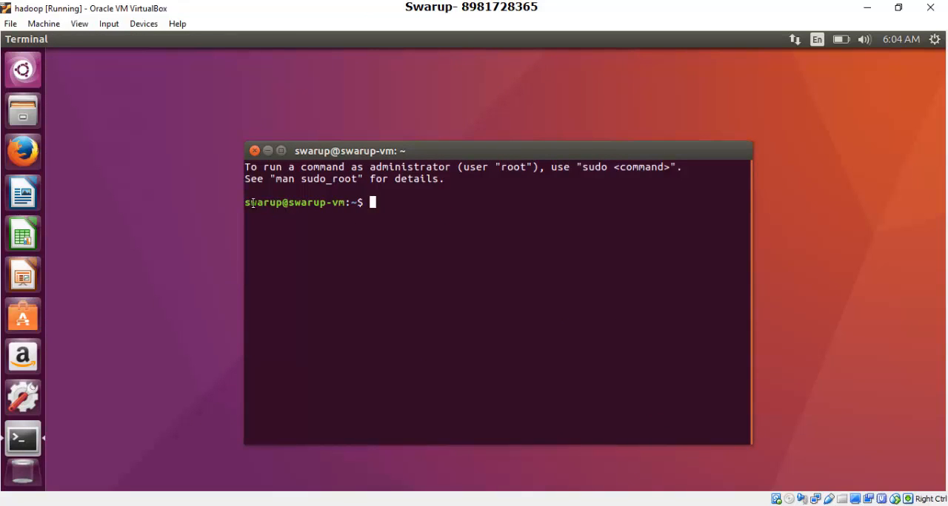
left_click_drag(281, 205, 238, 202)
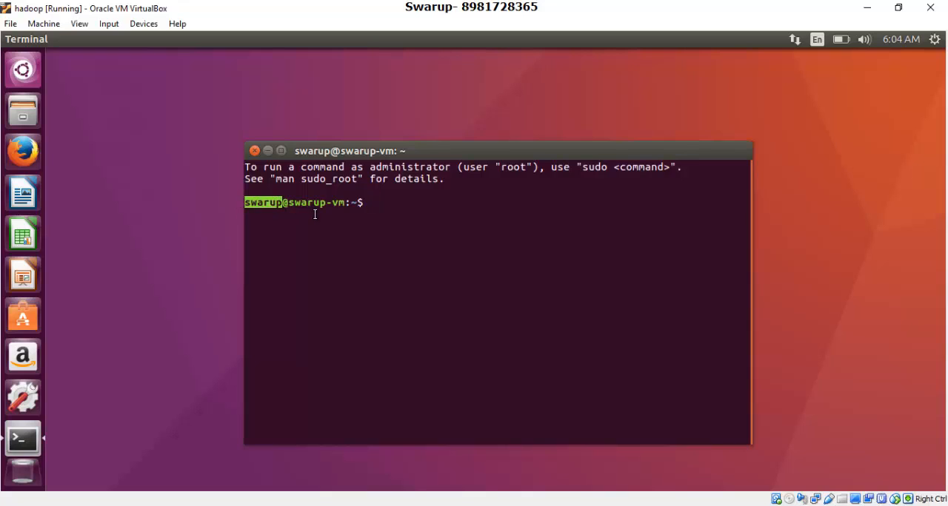
left_click(289, 204)
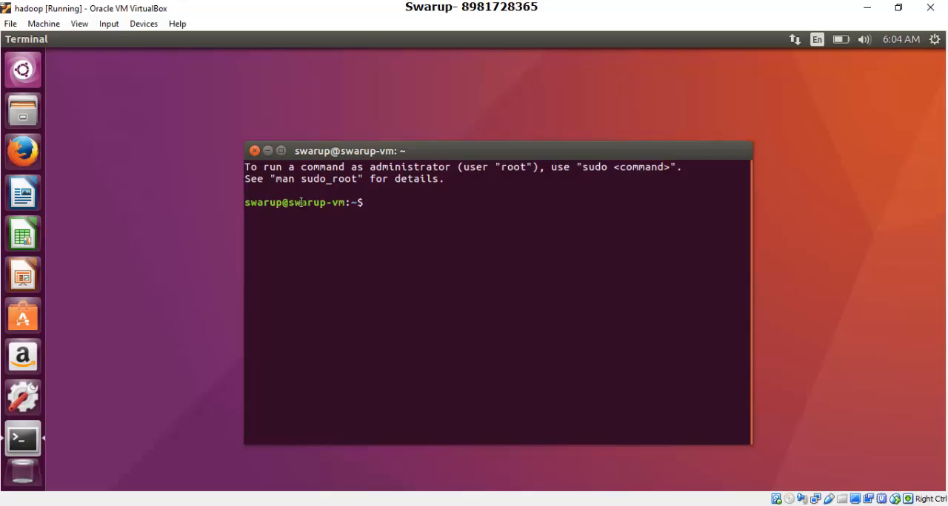
left_click_drag(290, 202, 346, 202)
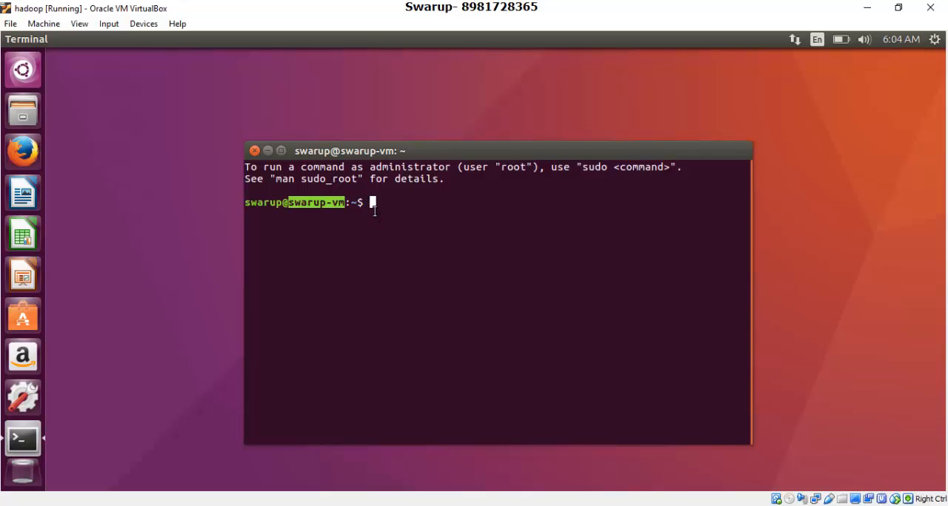
type("pwd")
key("Return")
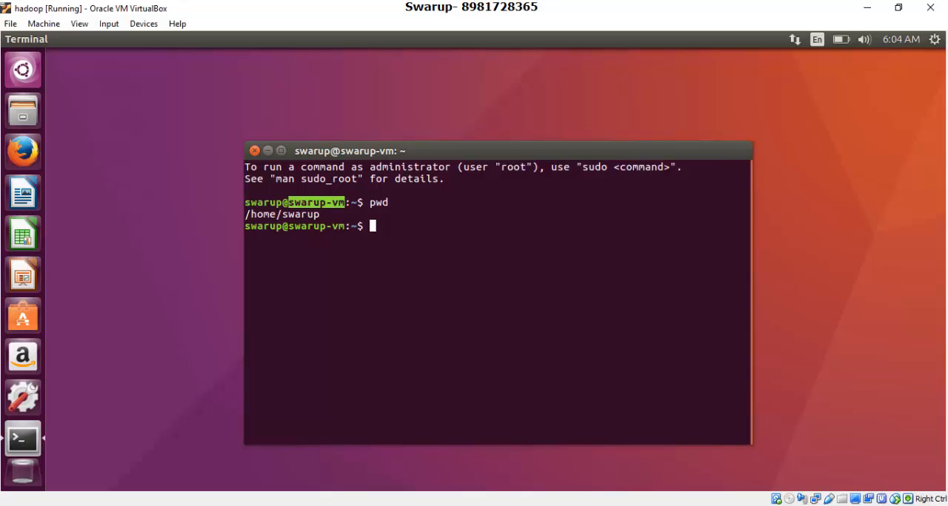
Open the Home folder in the file manager and list the same directory in the terminal with ls.
left_click(22, 120)
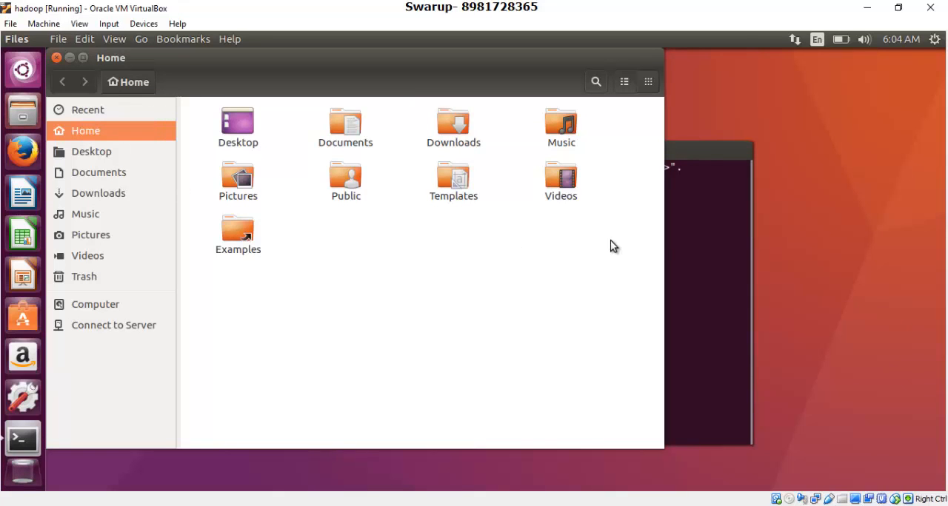
left_click(709, 237)
left_click_drag(575, 154, 687, 252)
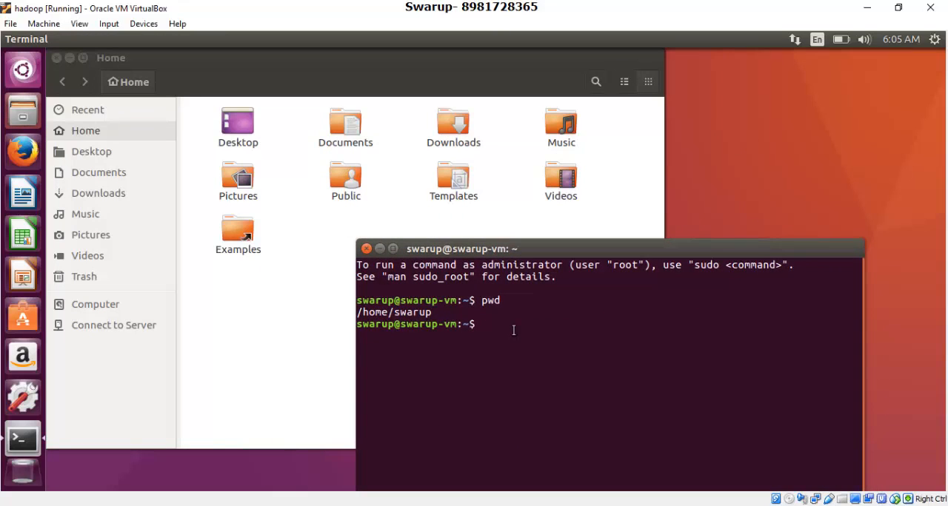
type("ls")
key("Return")
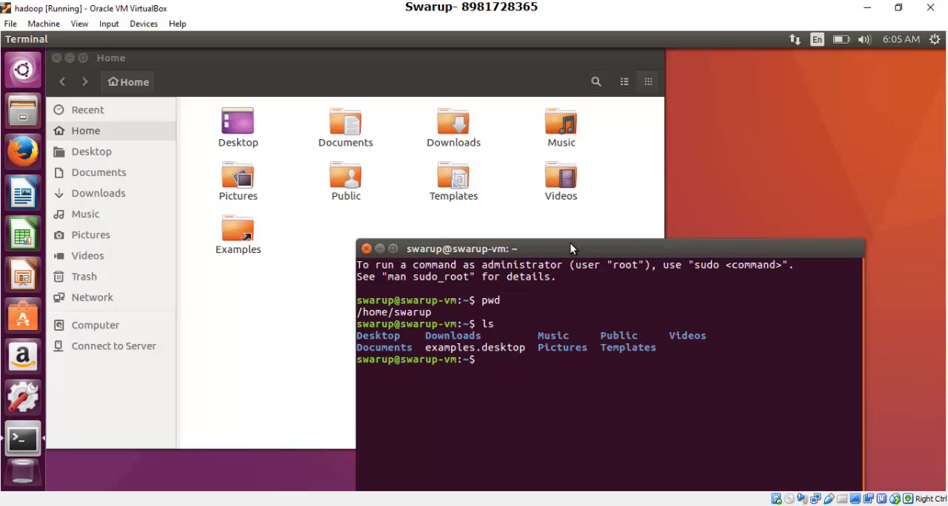
List the home directory in long format with ls -l and examine the file-type character of the entries.
left_click_drag(569, 245, 588, 126)
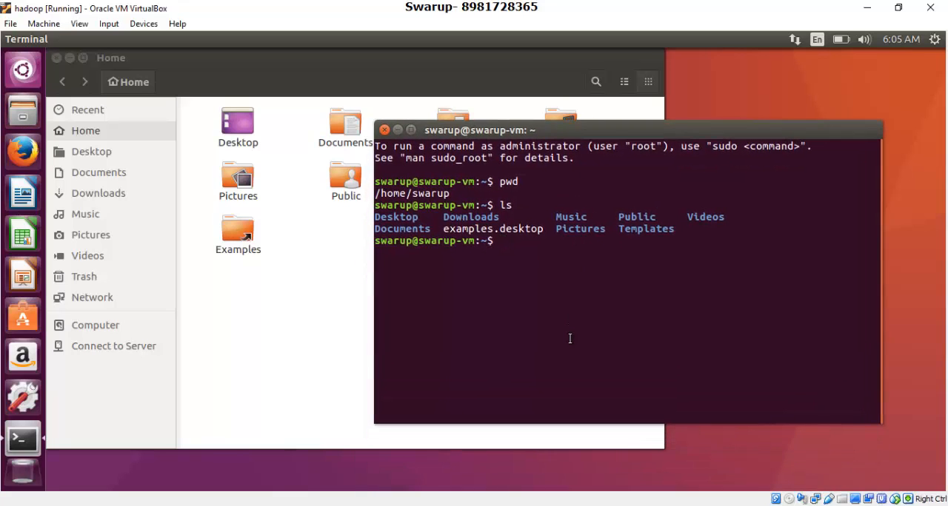
type("ls -l")
key("Return")
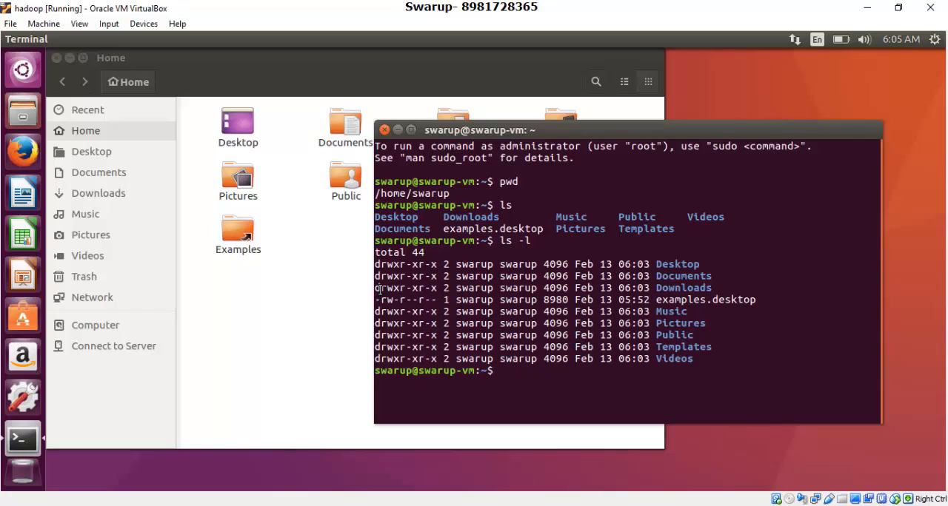
left_click_drag(375, 288, 380, 289)
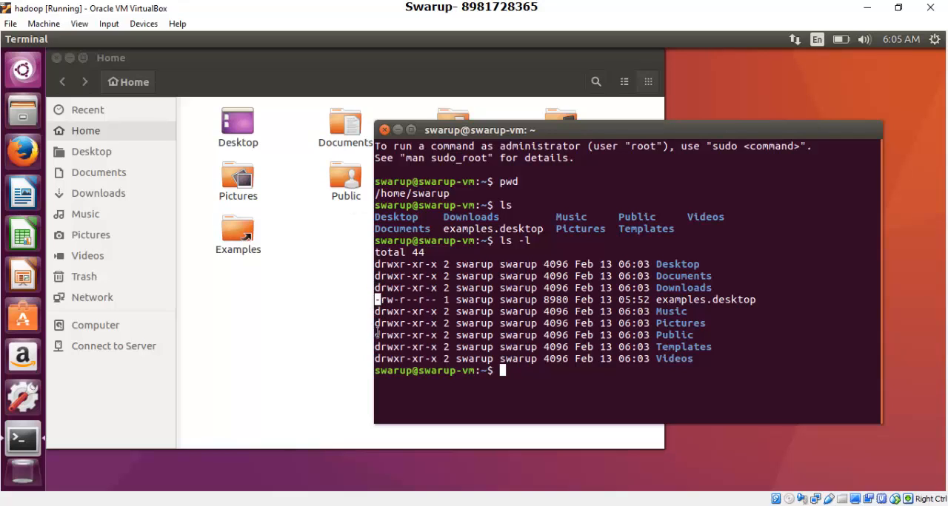
Move the terminal off the Home folder's icons and empty its output with the clear command.
left_click_drag(637, 128, 740, 152)
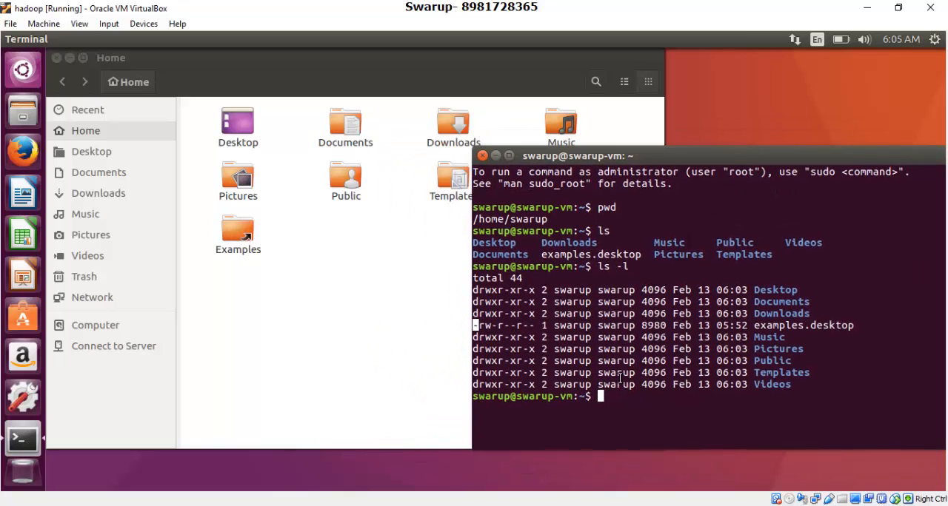
type("cle")
type("ar")
key("BackSpace")
key("BackSpace")
type("ar")
key("Return")
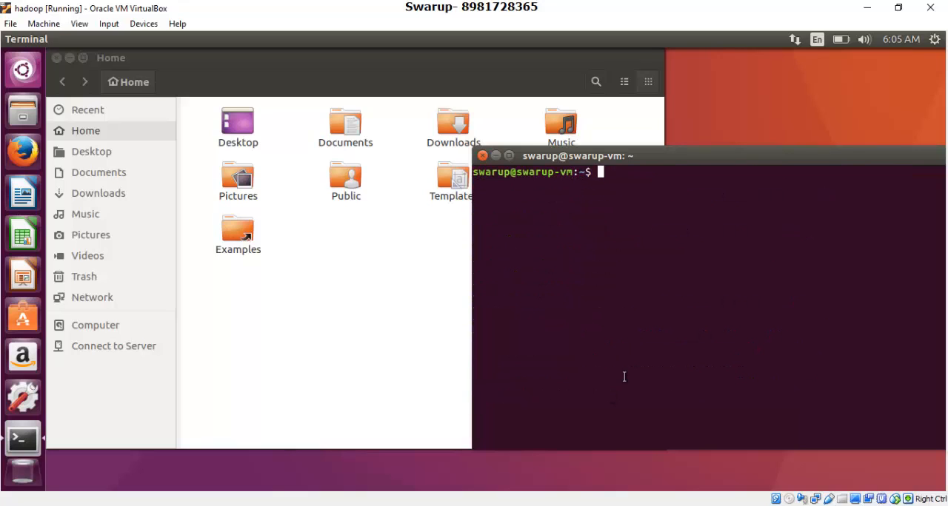
Create a directory named office in the home directory with mkdir, keeping the Home folder's icons in view.
left_click_drag(680, 157, 644, 261)
type("mk")
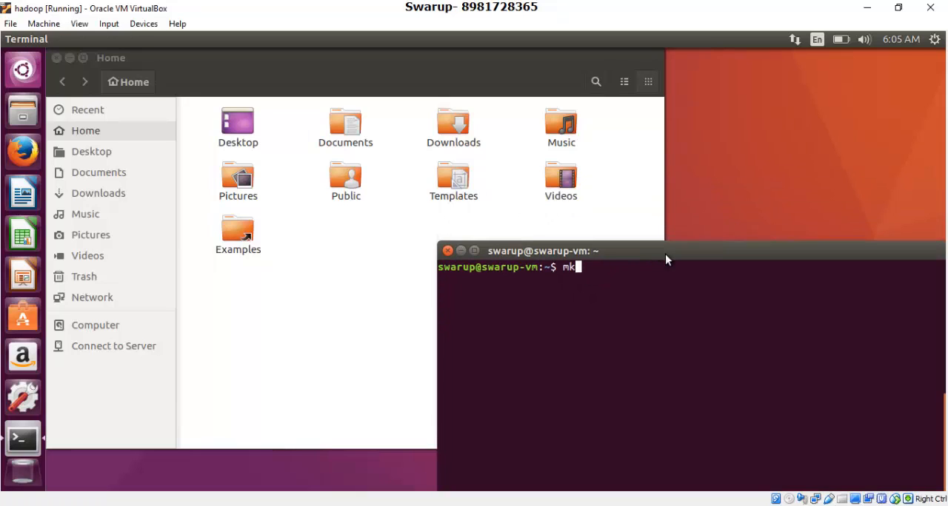
type("dir office")
key("Return")
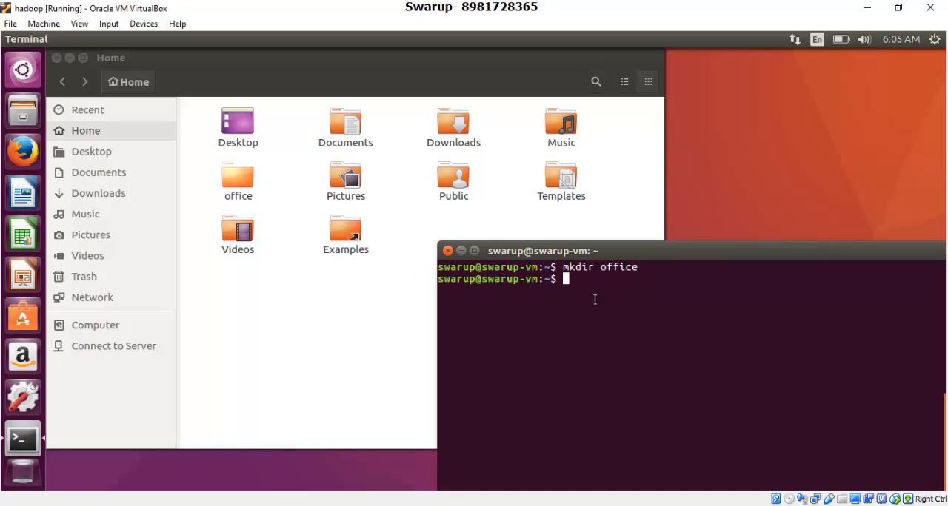
Change the terminal's directory to office and open the office folder in the file manager.
type("cd")
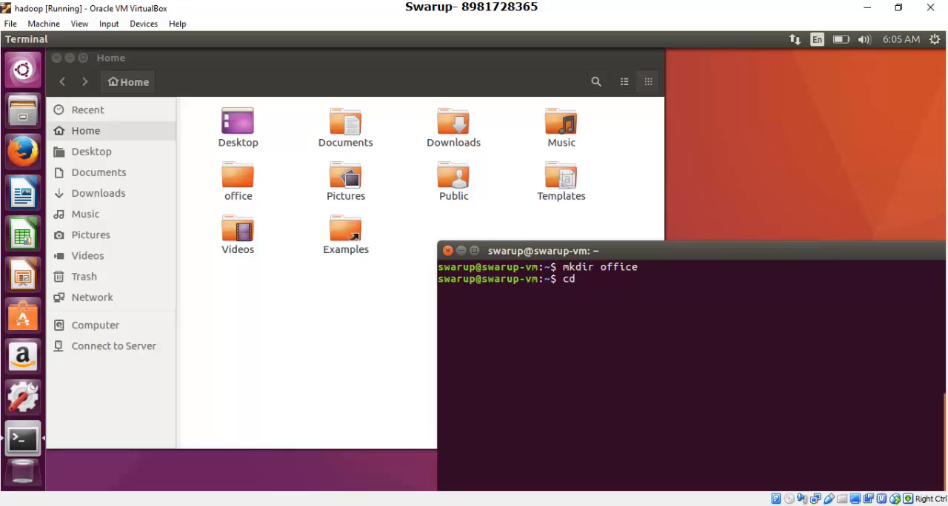
type(" office")
key("Return")
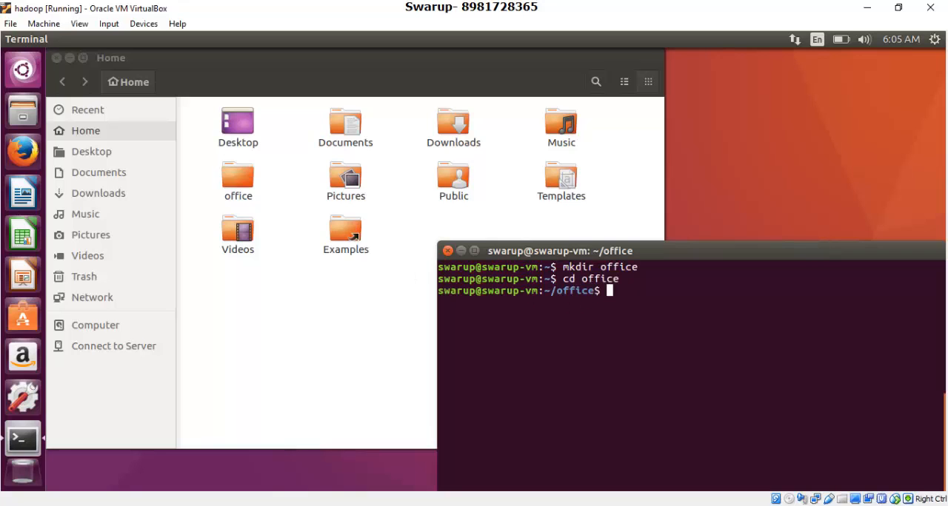
double_click(238, 197)
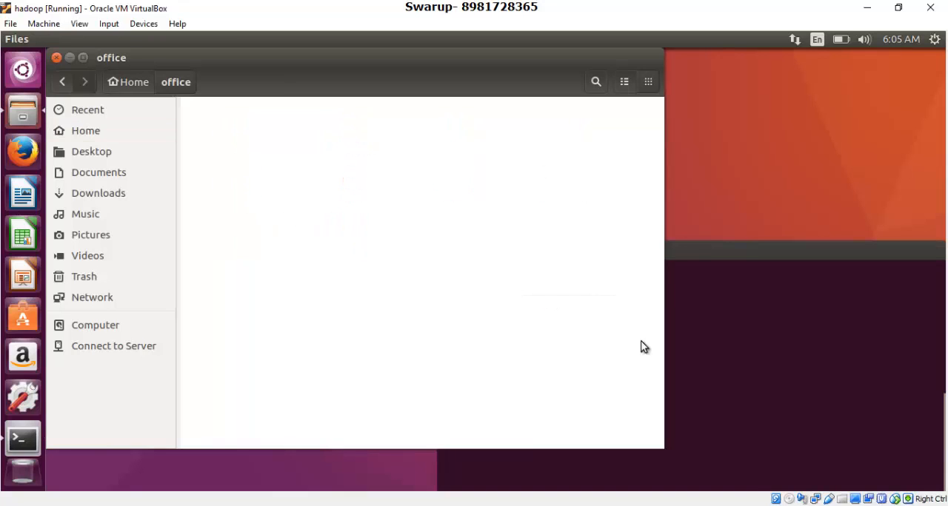
left_click(823, 345)
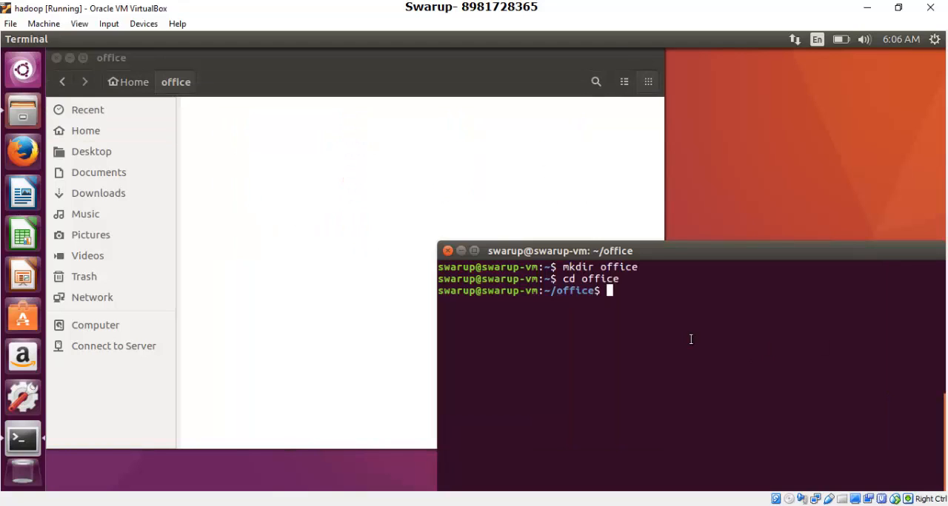
Create personal.txt with cat > personal.txt, enter the line "this is my file", and stop the command.
type("cat >")
type("personal.txt")
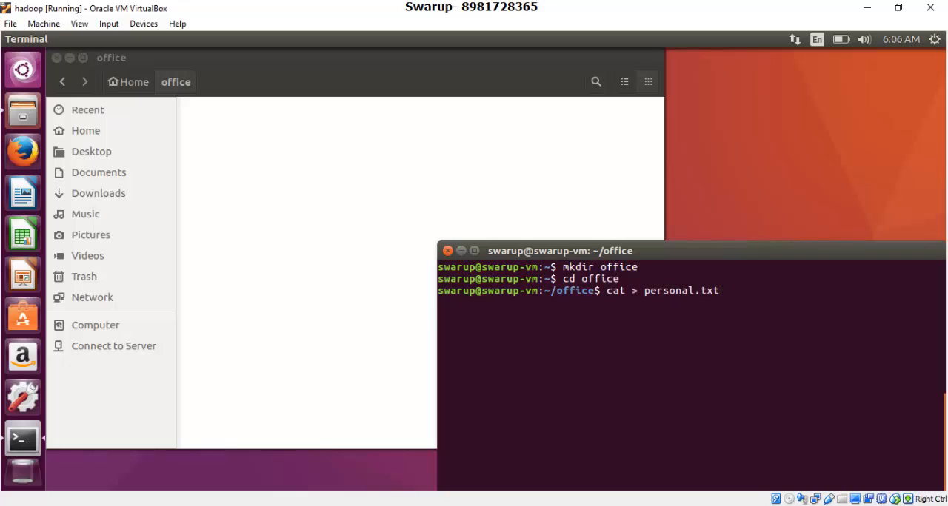
key("Return")
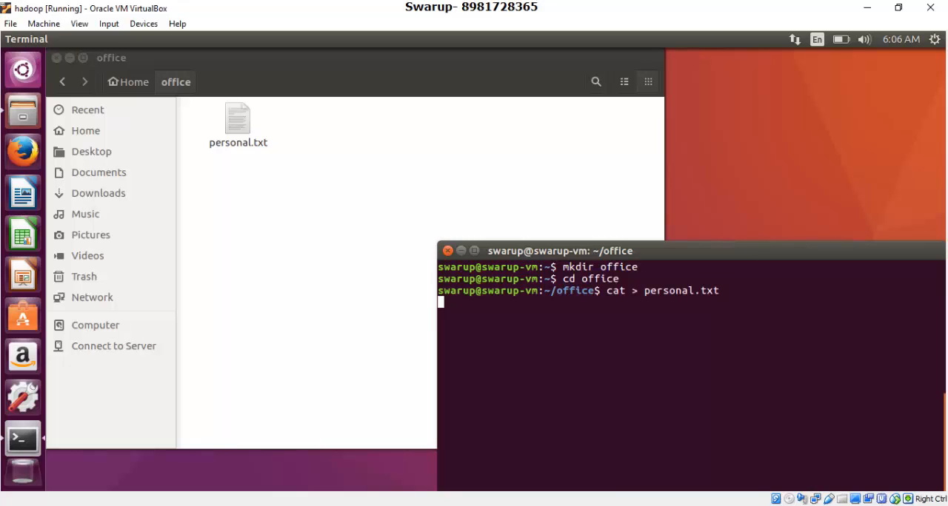
type("this is my file")
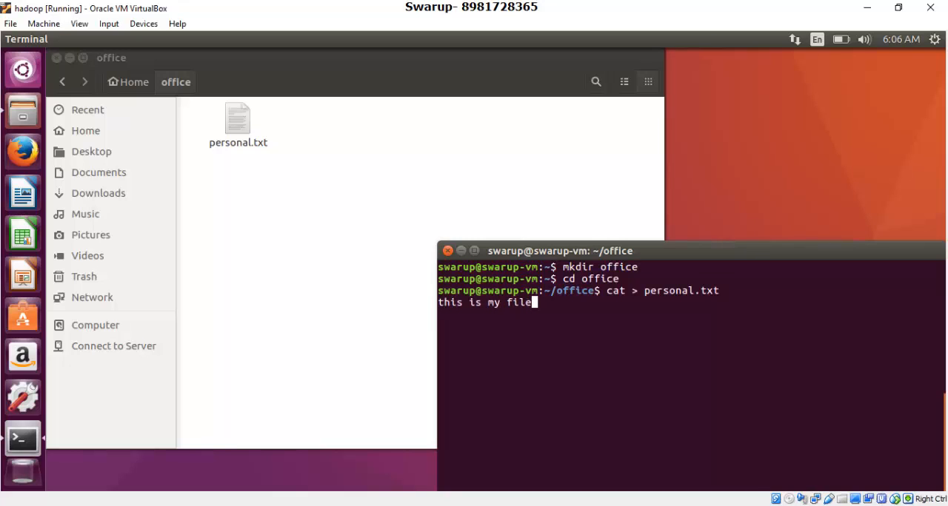
key("Return")
key("ctrl+z")
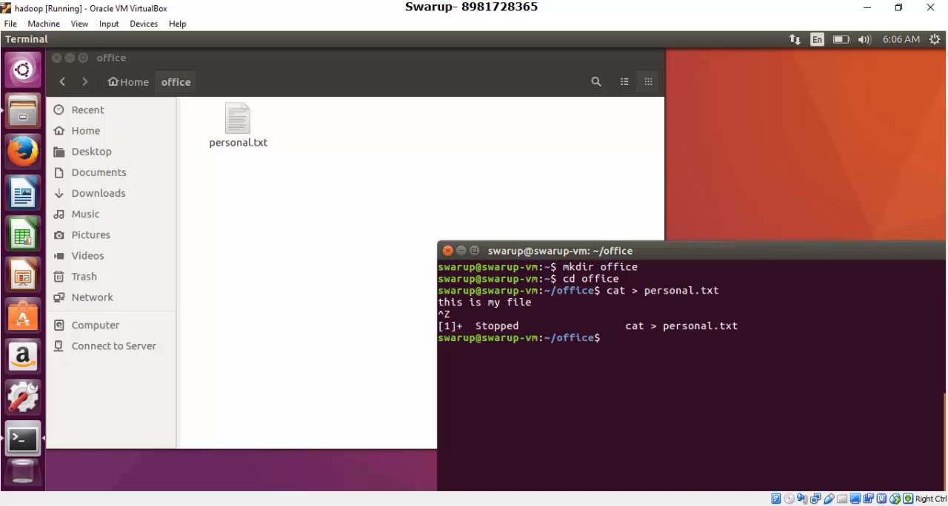
List the office directory with ls -l and examine the file type and permissions of personal.txt.
type("ls -l")
key("Return")
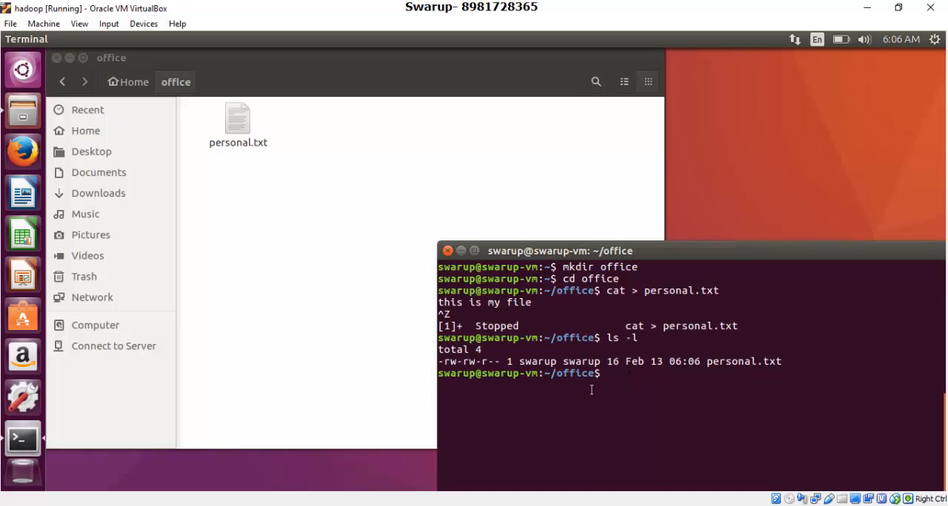
left_click_drag(437, 361, 442, 362)
left_click(476, 391)
left_click_drag(444, 361, 464, 363)
left_click(618, 373)
Delete personal.txt from the office directory with the rm command.
type("rm of")
key("BackSpace")
key("BackSpace")
type("pe")
key("Tab")
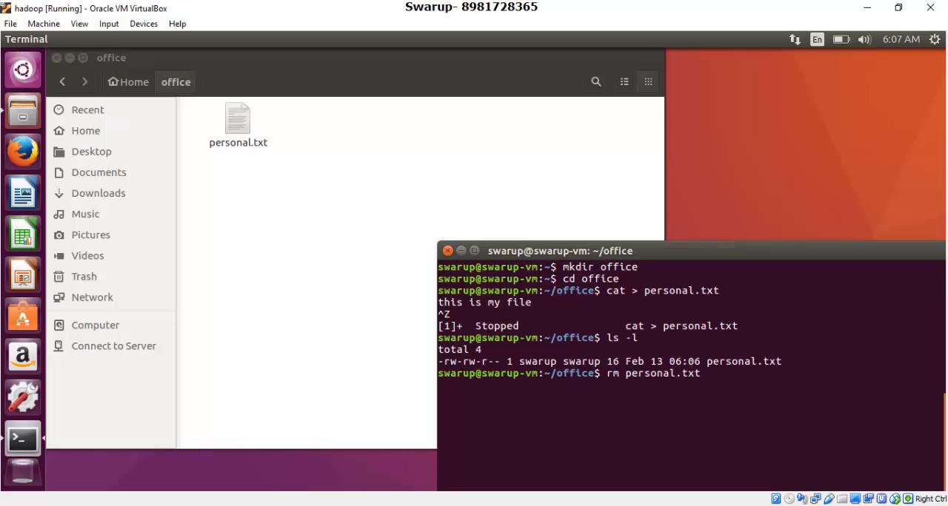
key("Return")
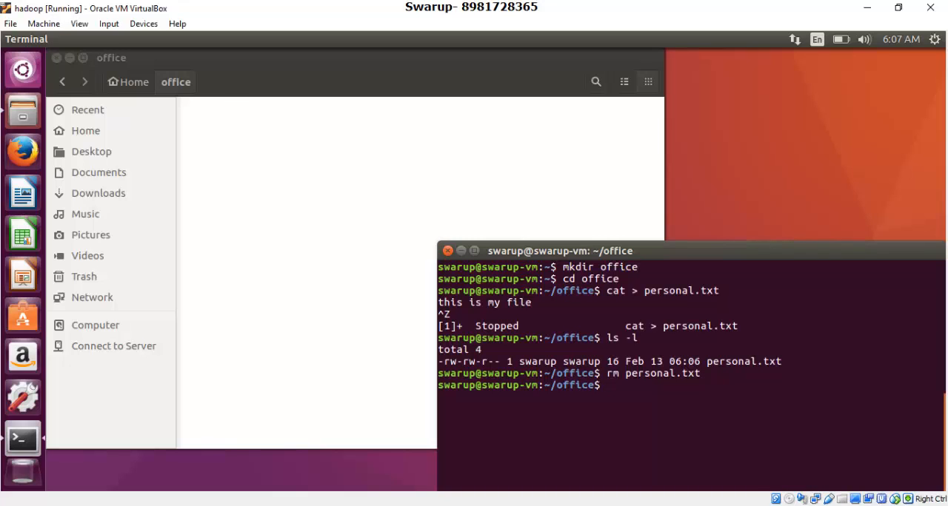
Return to the home directory with cd .. in the terminal and go back to Home in the file manager.
type("cd ..")
key("Return")
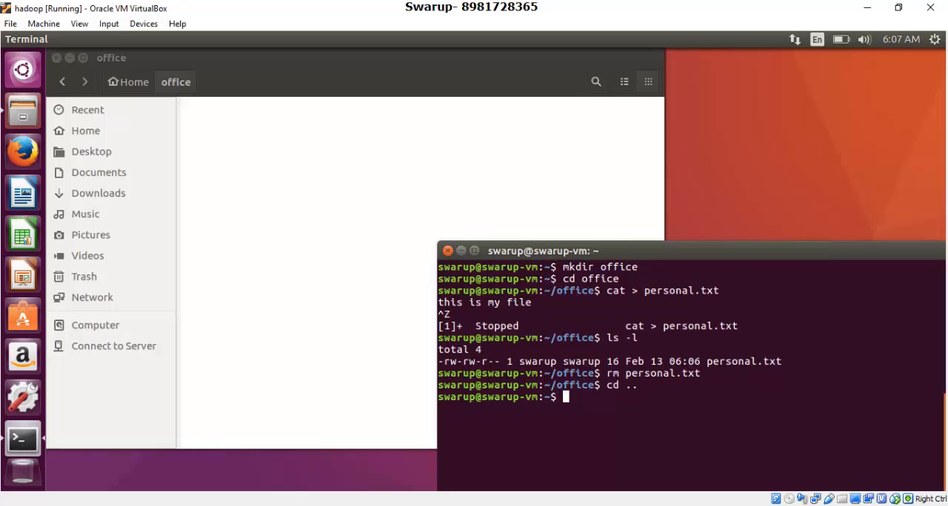
left_click(62, 82)
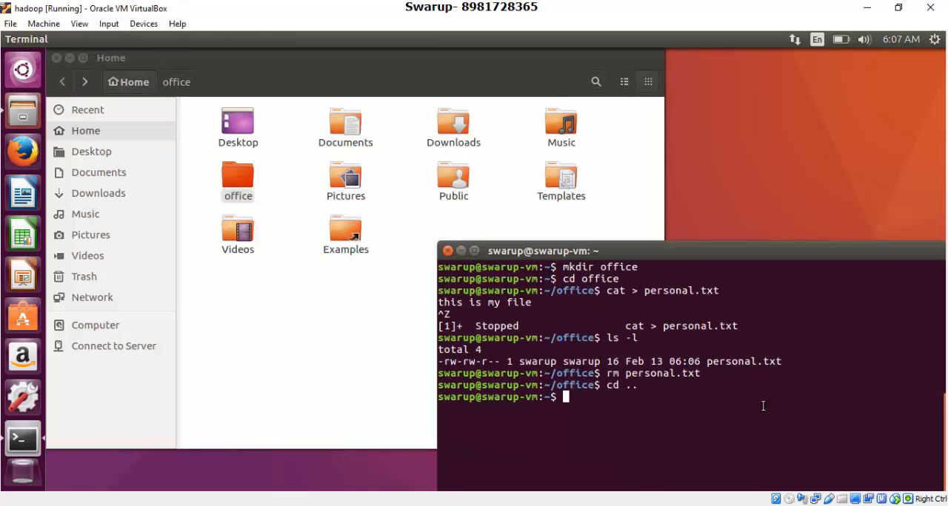
Remove the empty office directory from the home directory with the rmdir command in the terminal.
left_click(763, 404)
type("rmdir off")
key("Tab")
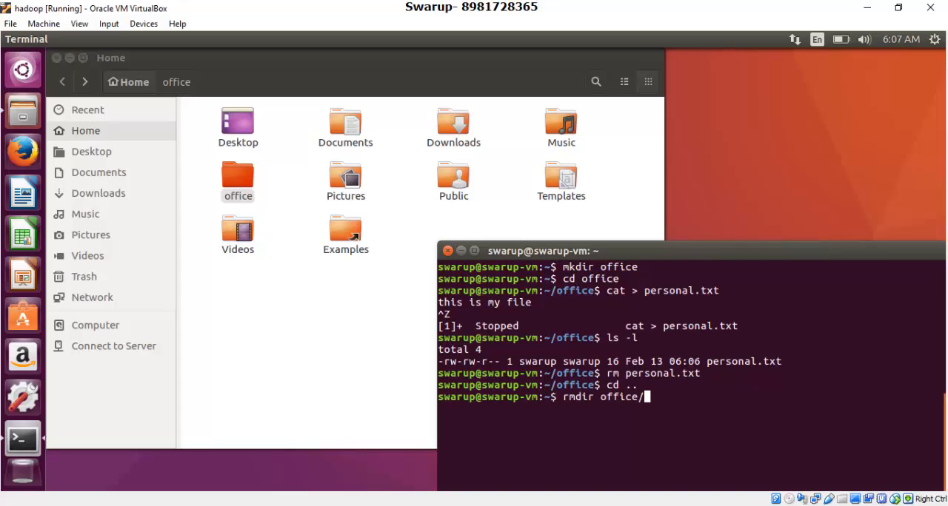
key("Return")
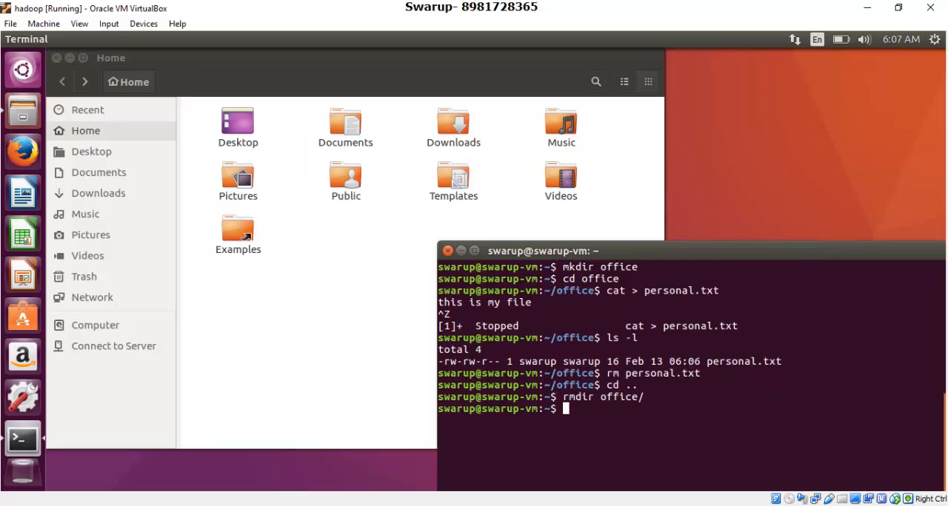
Close the terminal and the file manager's Home window to clear the Ubuntu desktop.
left_click_drag(676, 250, 524, 149)
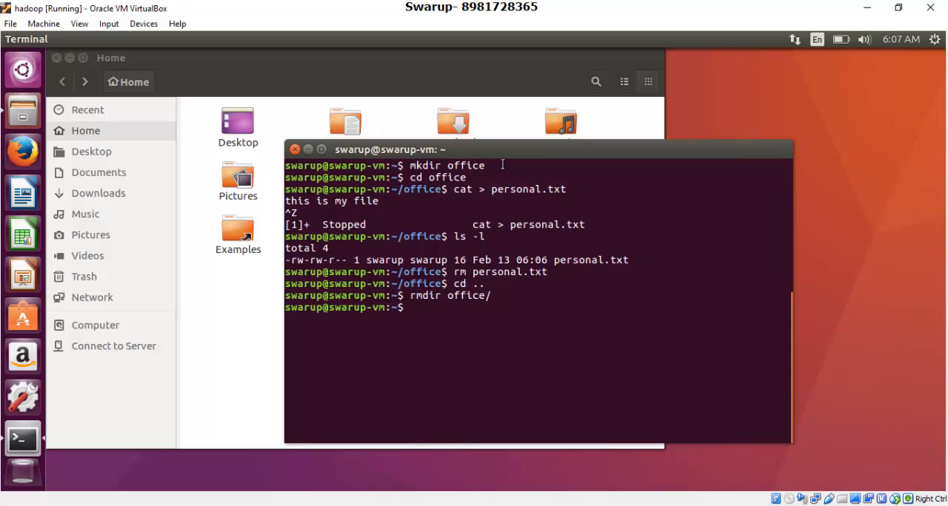
left_click(294, 150)
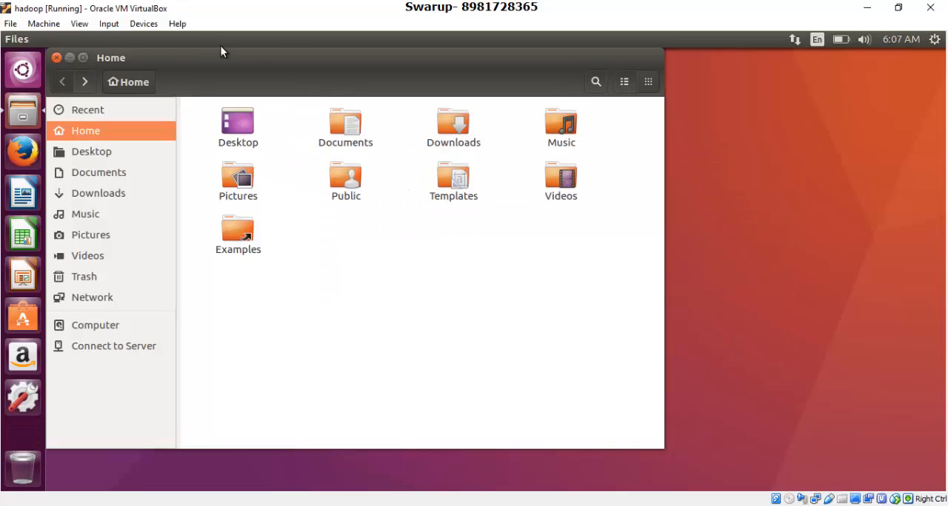
left_click(58, 58)
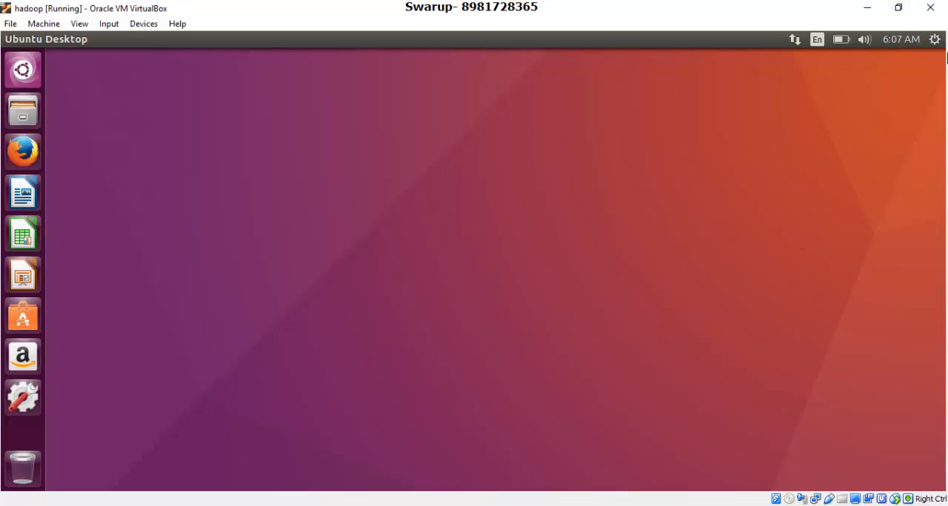
Shut down the Ubuntu guest from its system session options and switch to the Oracle VM VirtualBox Manager.
left_click(935, 42)
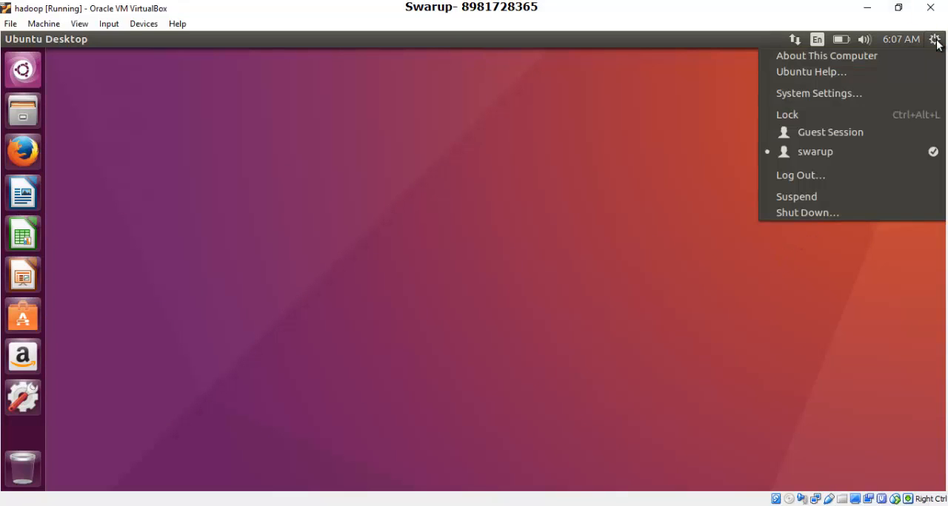
left_click(807, 214)
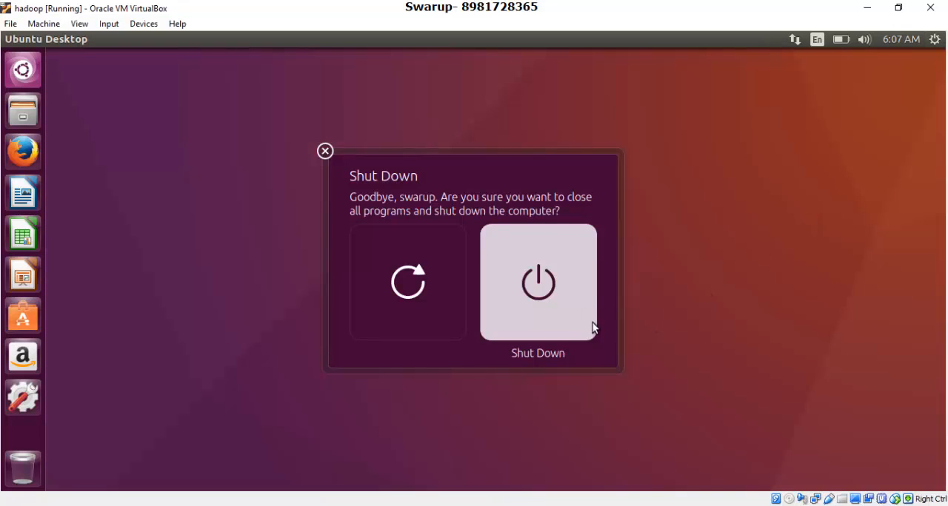
left_click(574, 298)
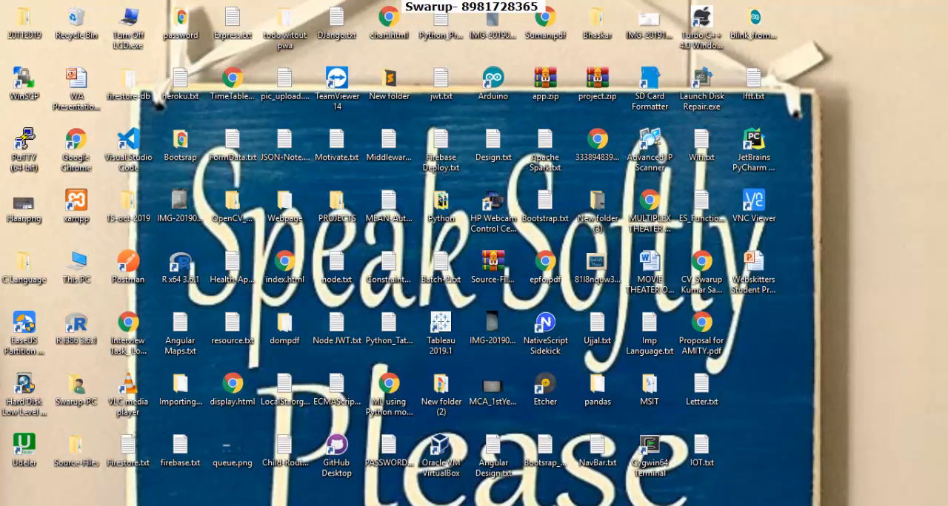
left_click(495, 505)
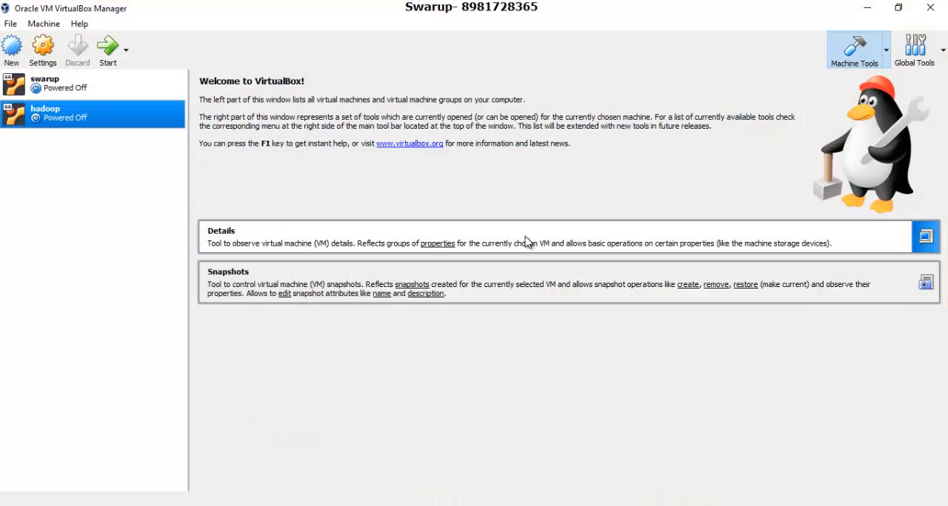